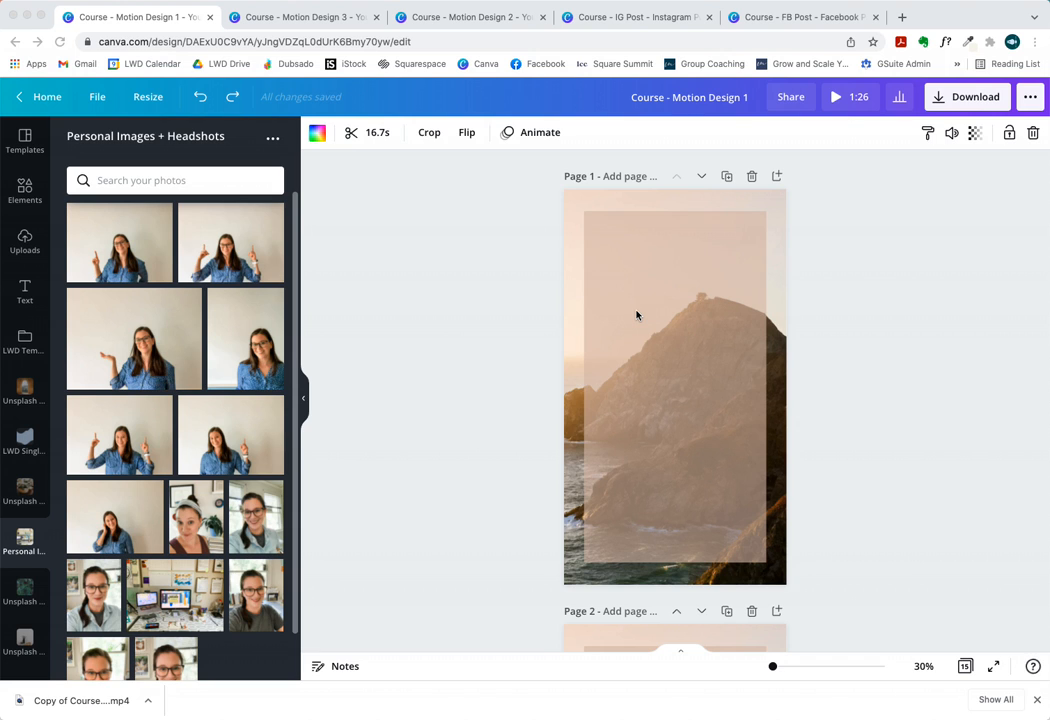
Step: Switch to the Course - IG Post design and go to its first page
{"action": "scroll", "coordinate": [506, 281], "scroll_direction": "down", "scroll_amount": 15}
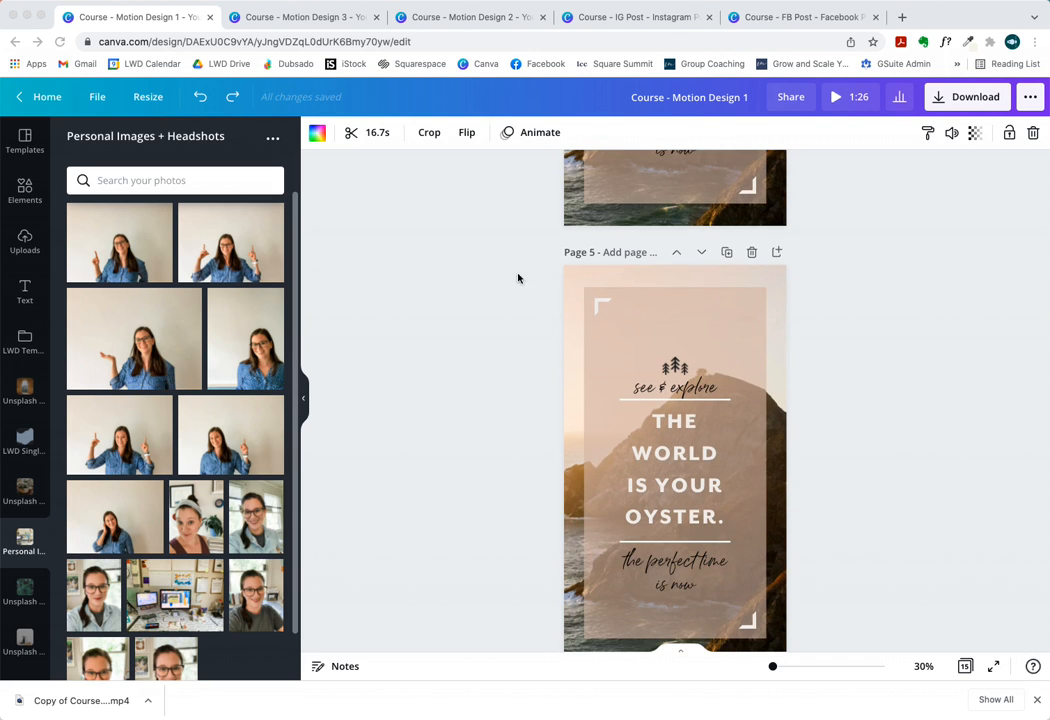
{"action": "left_click", "coordinate": [665, 17]}
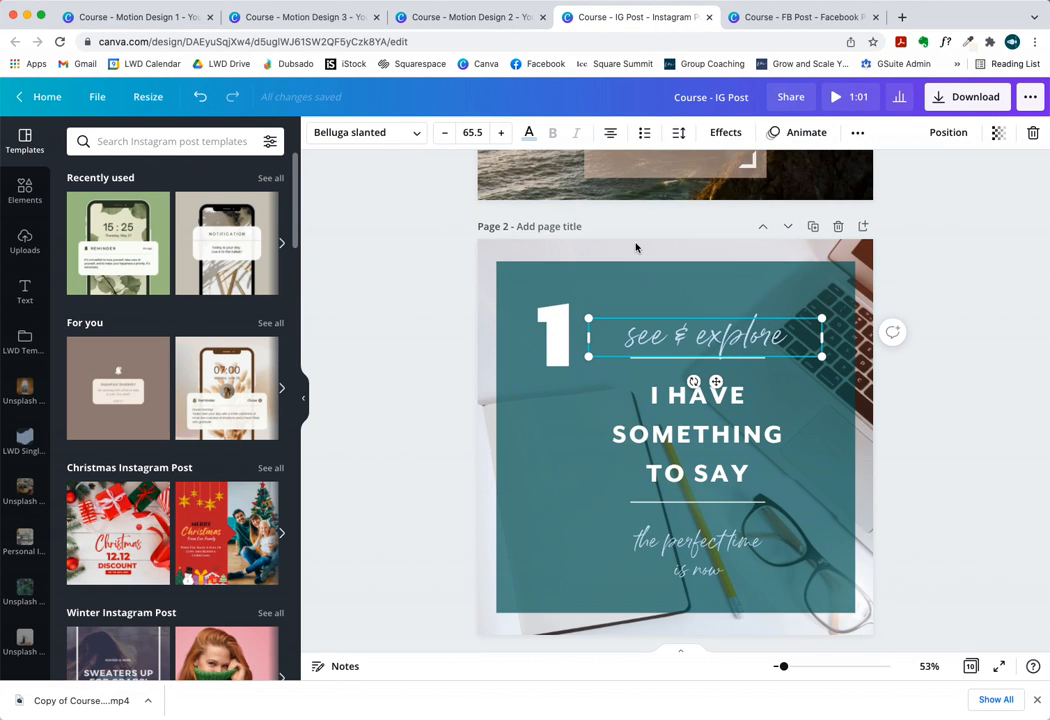
{"action": "scroll", "coordinate": [640, 250], "scroll_direction": "up", "scroll_amount": 5}
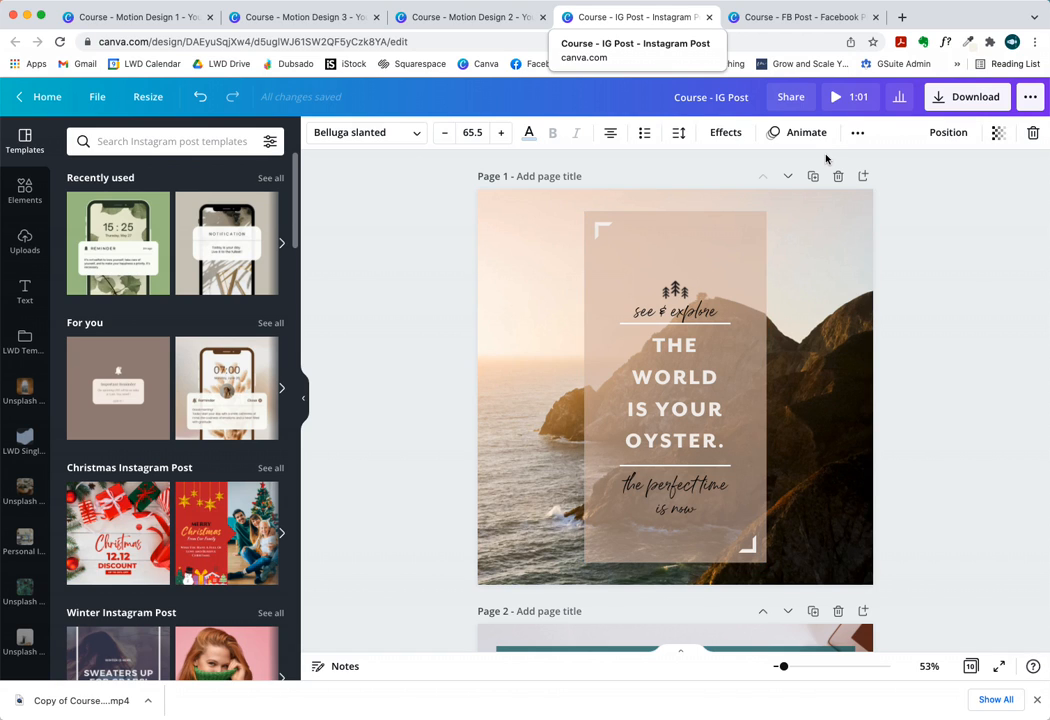
Step: Try the PDF Print file type with crop marks and bleed in the download settings, and close them without downloading
{"action": "left_click", "coordinate": [956, 104]}
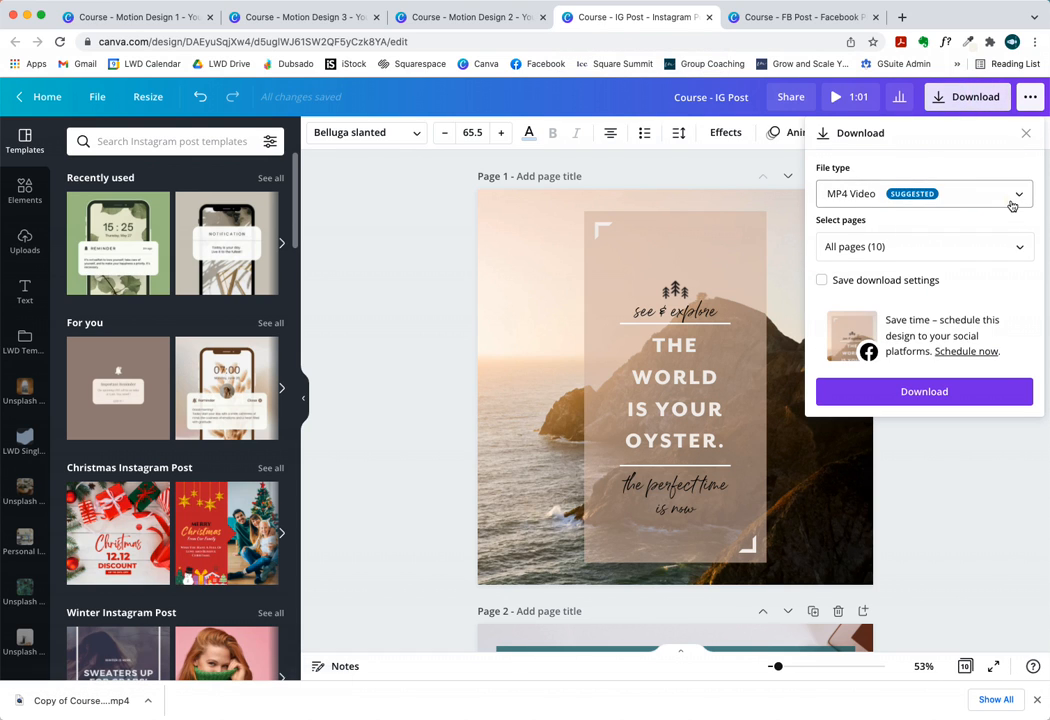
{"action": "left_click", "coordinate": [1012, 202]}
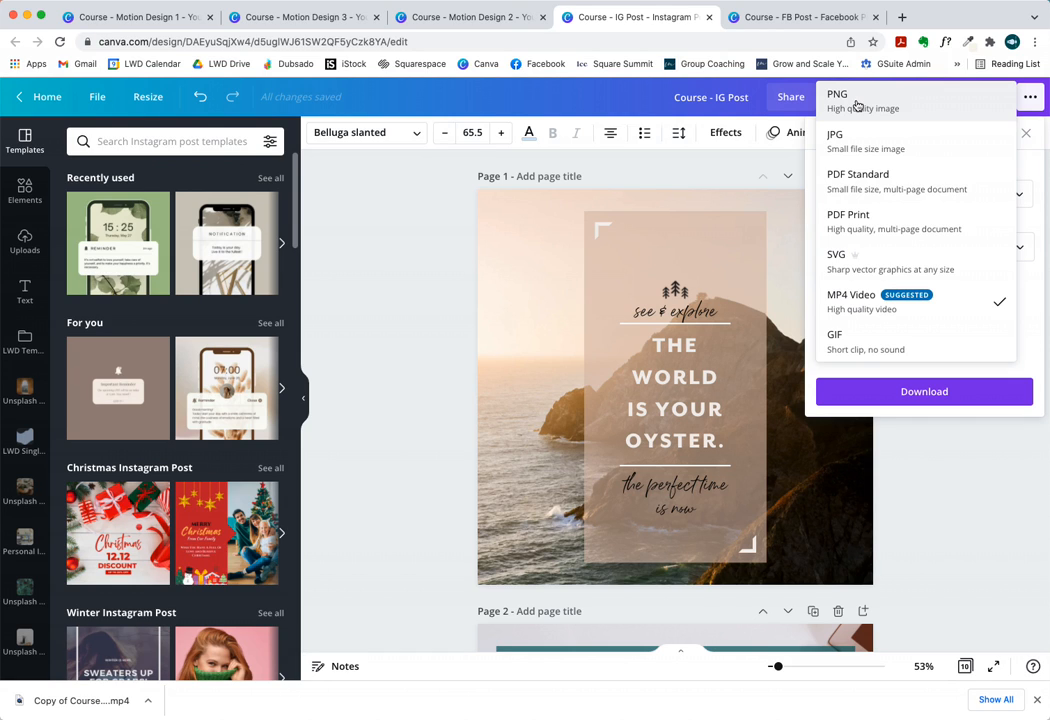
{"action": "left_click", "coordinate": [855, 229]}
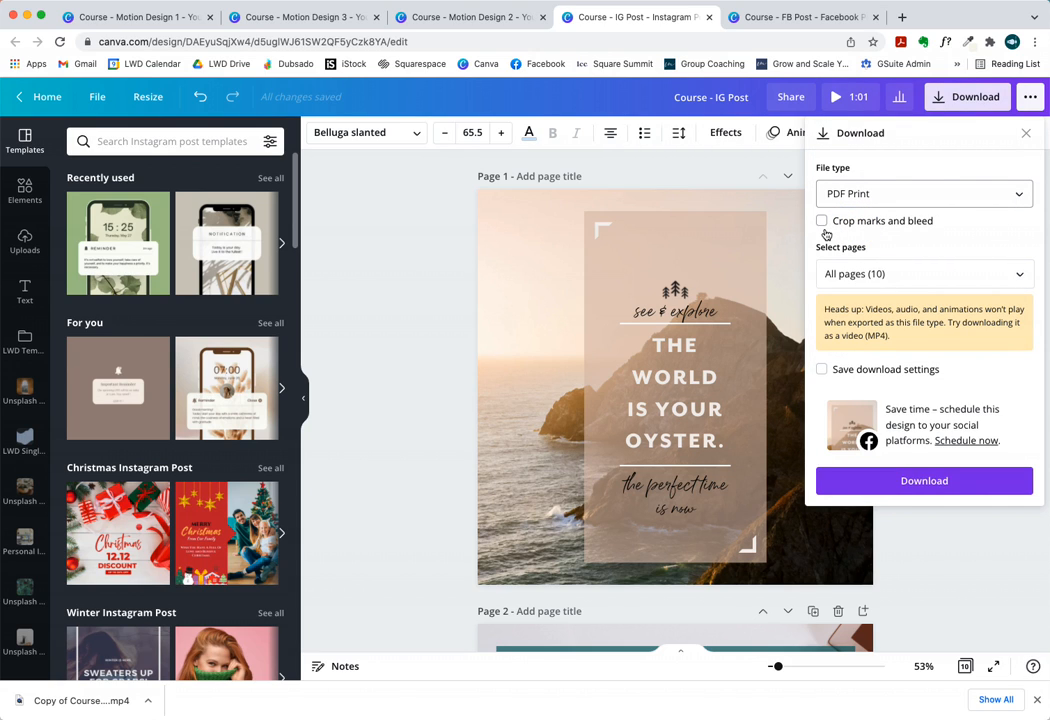
{"action": "left_click", "coordinate": [821, 222]}
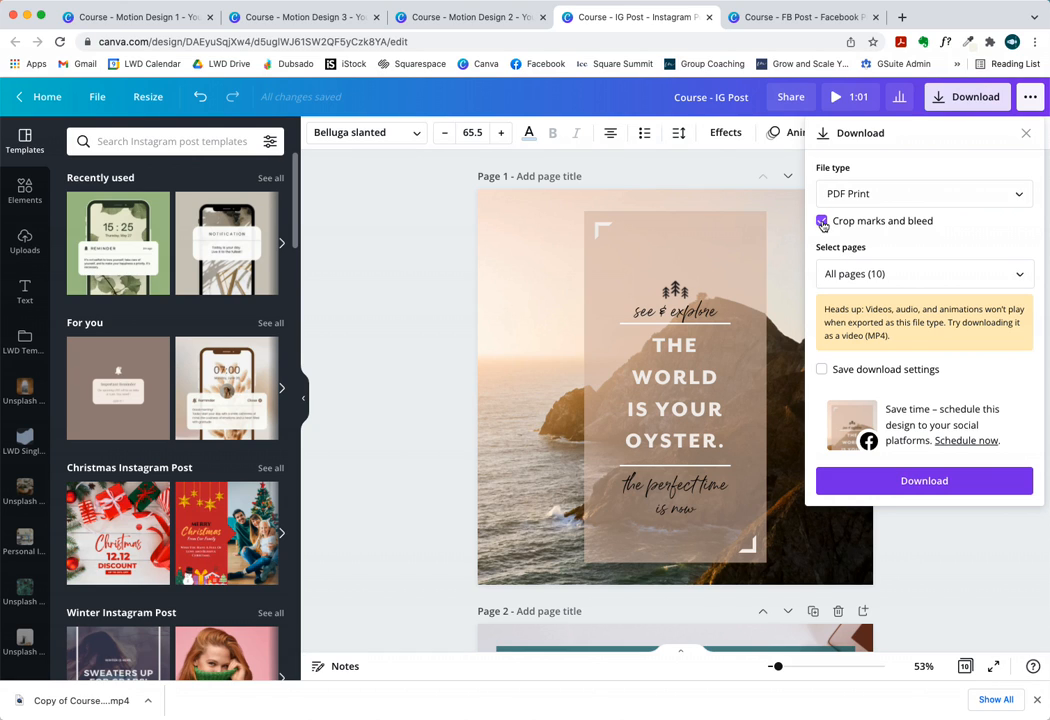
{"action": "left_click", "coordinate": [822, 222]}
{"action": "left_click", "coordinate": [1005, 198]}
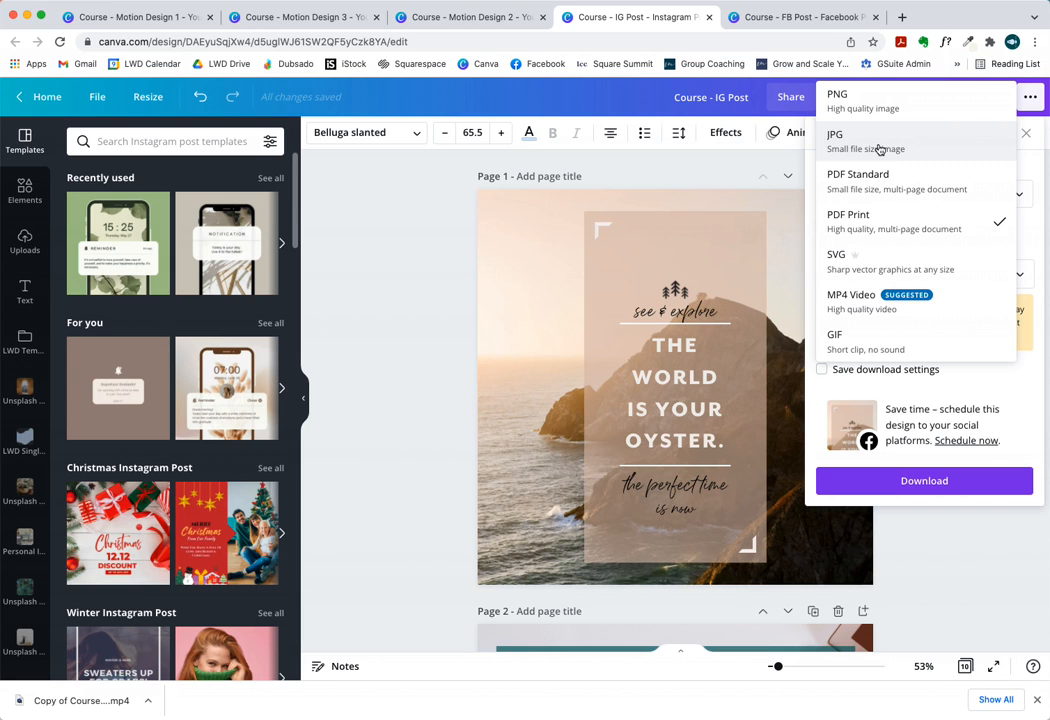
{"action": "left_click", "coordinate": [362, 287]}
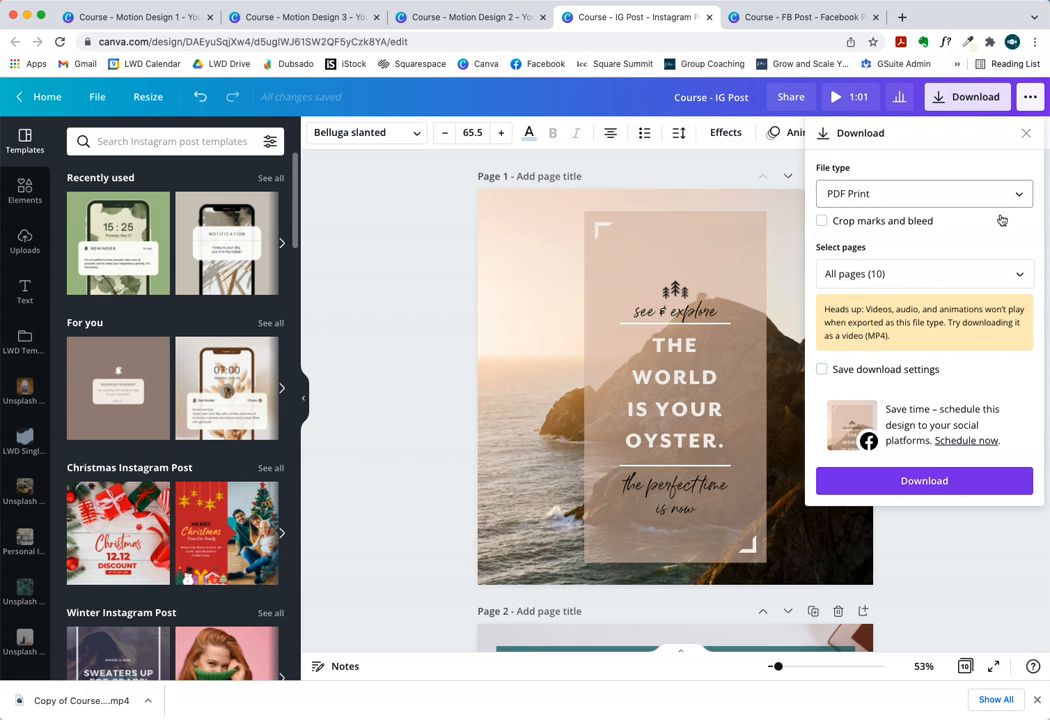
{"action": "left_click", "coordinate": [1026, 132]}
Step: Clear page 10 by deleting its phone mockup and background shapes
{"action": "scroll", "coordinate": [804, 352], "scroll_direction": "down", "scroll_amount": 10}
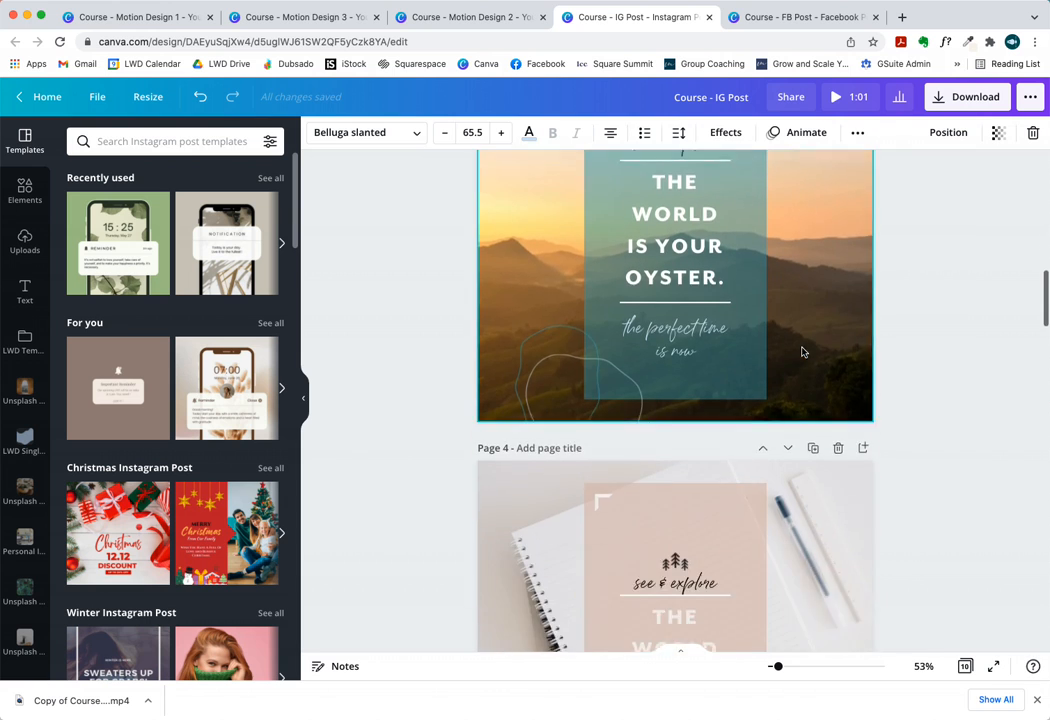
{"action": "scroll", "coordinate": [802, 352], "scroll_direction": "down", "scroll_amount": 20}
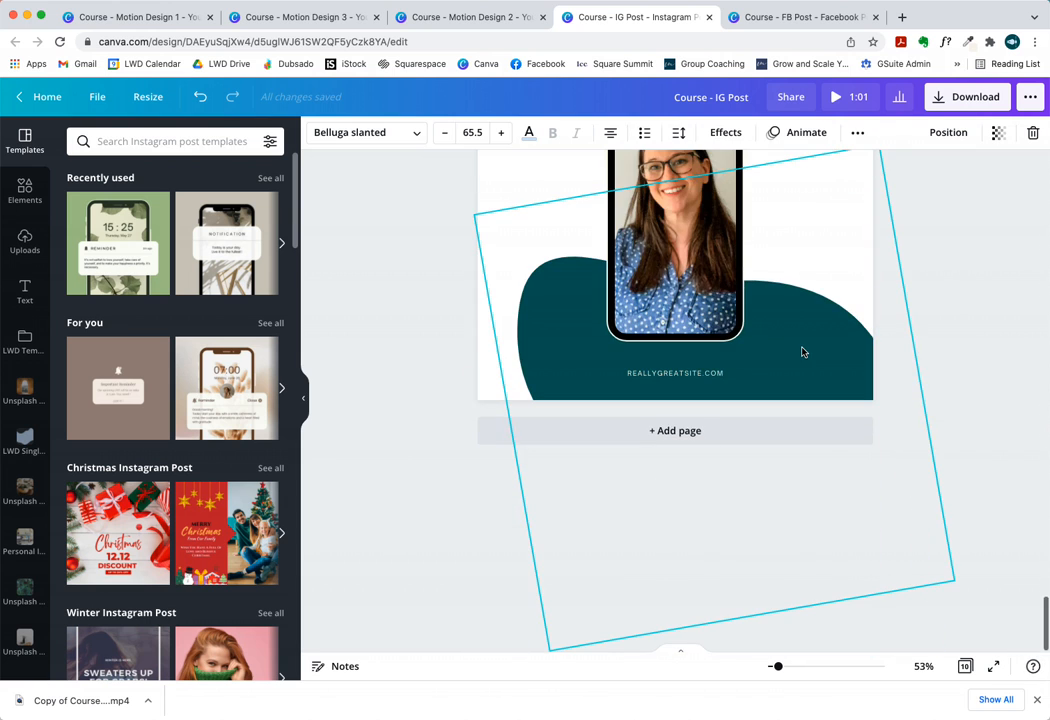
{"action": "left_click", "coordinate": [801, 350]}
{"action": "scroll", "coordinate": [801, 350], "scroll_direction": "up", "scroll_amount": 3}
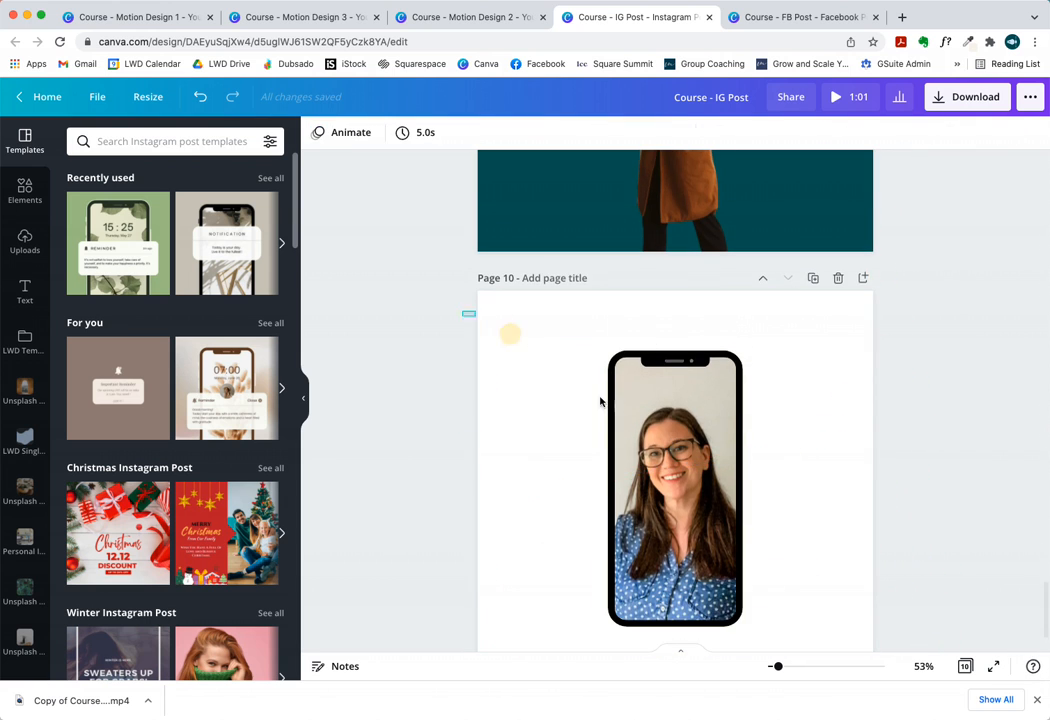
{"action": "left_click", "coordinate": [640, 430]}
{"action": "scroll", "coordinate": [795, 557], "scroll_direction": "down", "scroll_amount": 2}
{"action": "key", "text": "Delete"}
{"action": "key", "text": "Delete"}
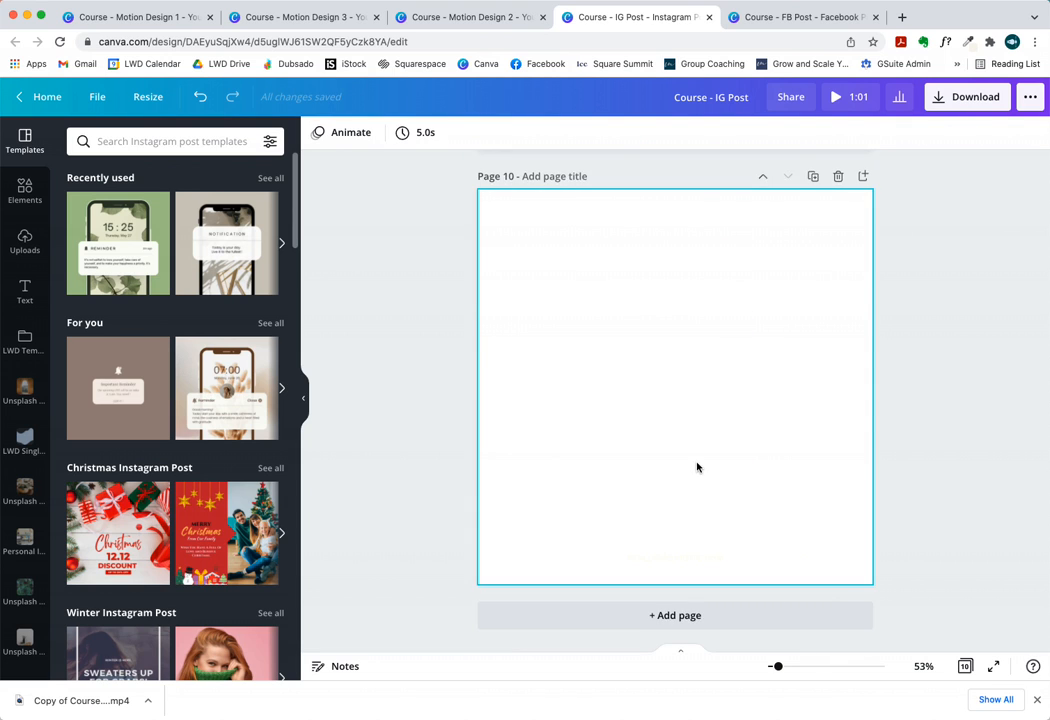
Step: Copy the "Something Nice" text from page 8 onto the empty page 10
{"action": "scroll", "coordinate": [697, 467], "scroll_direction": "up", "scroll_amount": 6}
{"action": "left_click", "coordinate": [682, 410]}
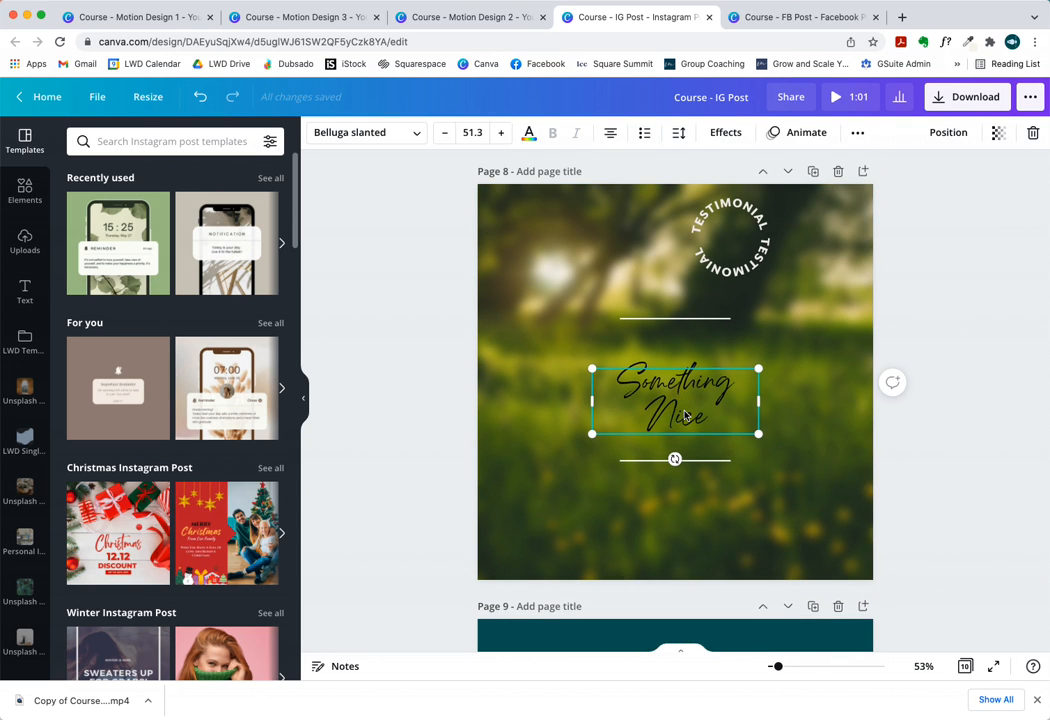
{"action": "key", "text": "ctrl+c"}
{"action": "scroll", "coordinate": [685, 415], "scroll_direction": "down", "scroll_amount": 6}
{"action": "key", "text": "ctrl+v"}
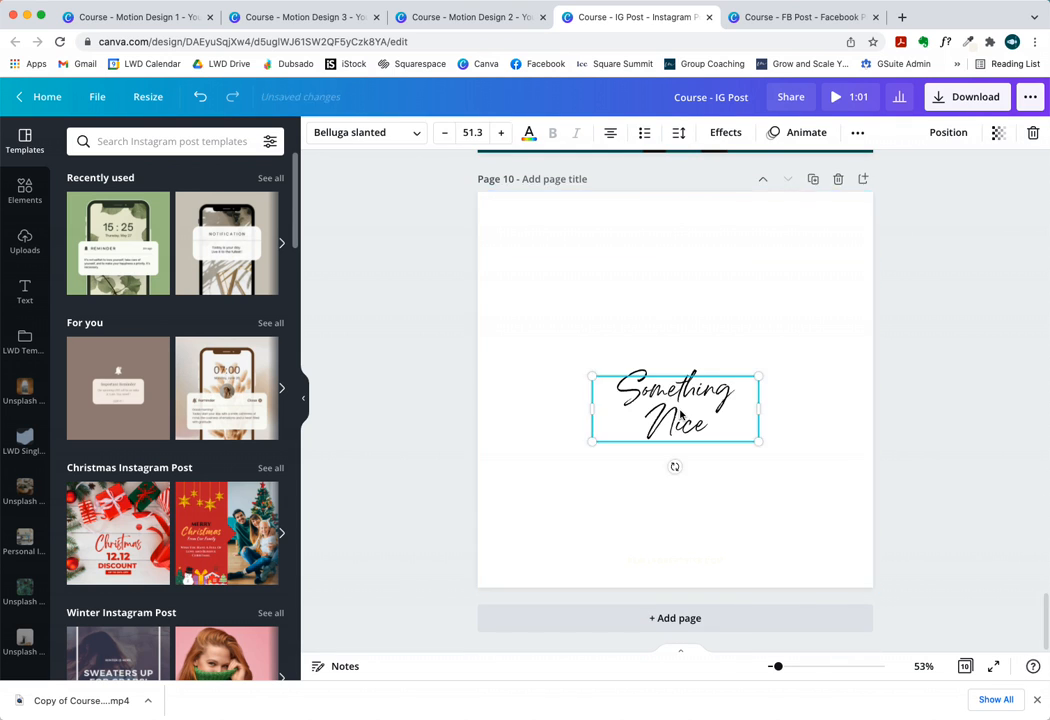
Step: Enlarge the "Something Nice" text on page 10 to a font size of about 149 and centre it across the page
{"action": "left_click_drag", "start_coordinate": [591, 376], "coordinate": [470, 350]}
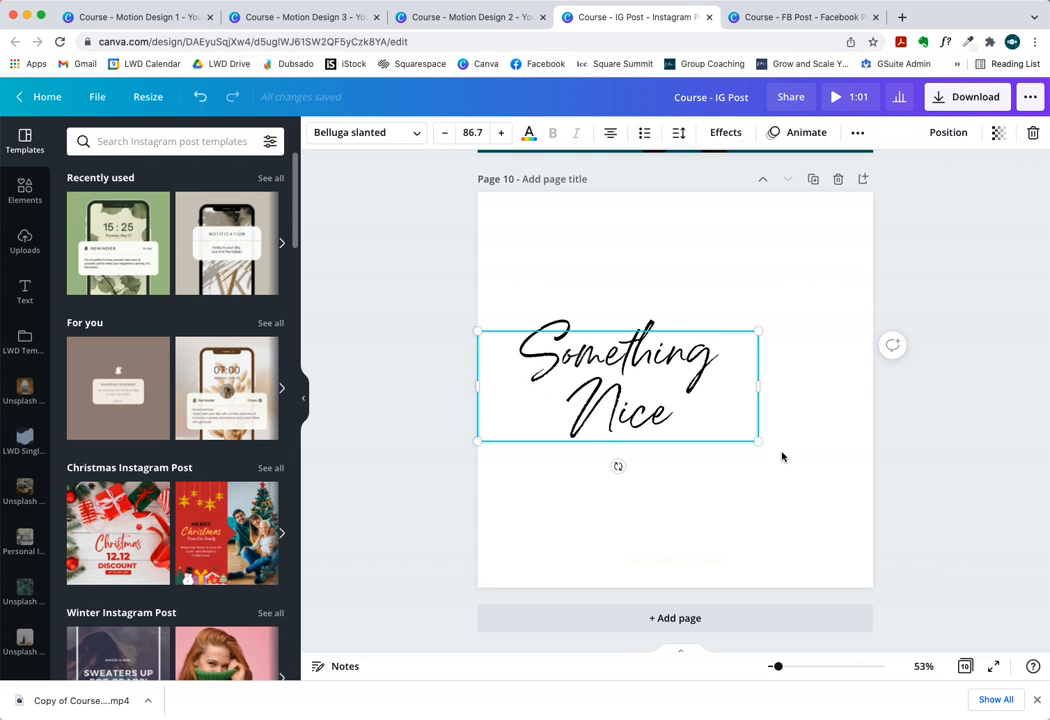
{"action": "left_click_drag", "start_coordinate": [758, 440], "coordinate": [875, 497]}
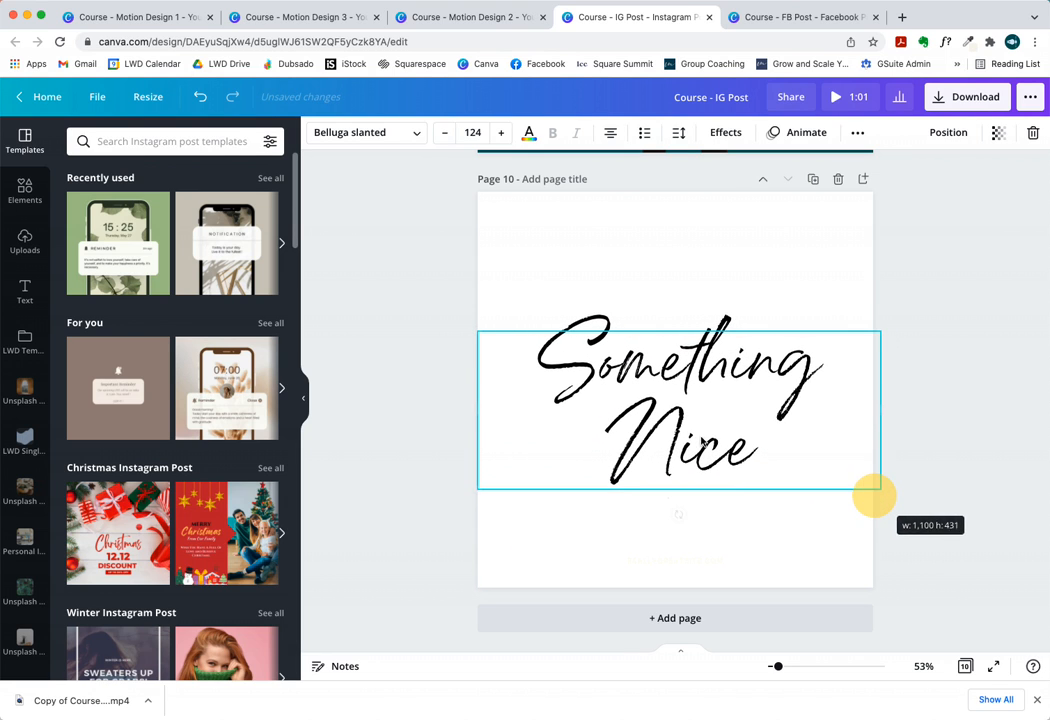
{"action": "left_click_drag", "start_coordinate": [479, 332], "coordinate": [455, 321]}
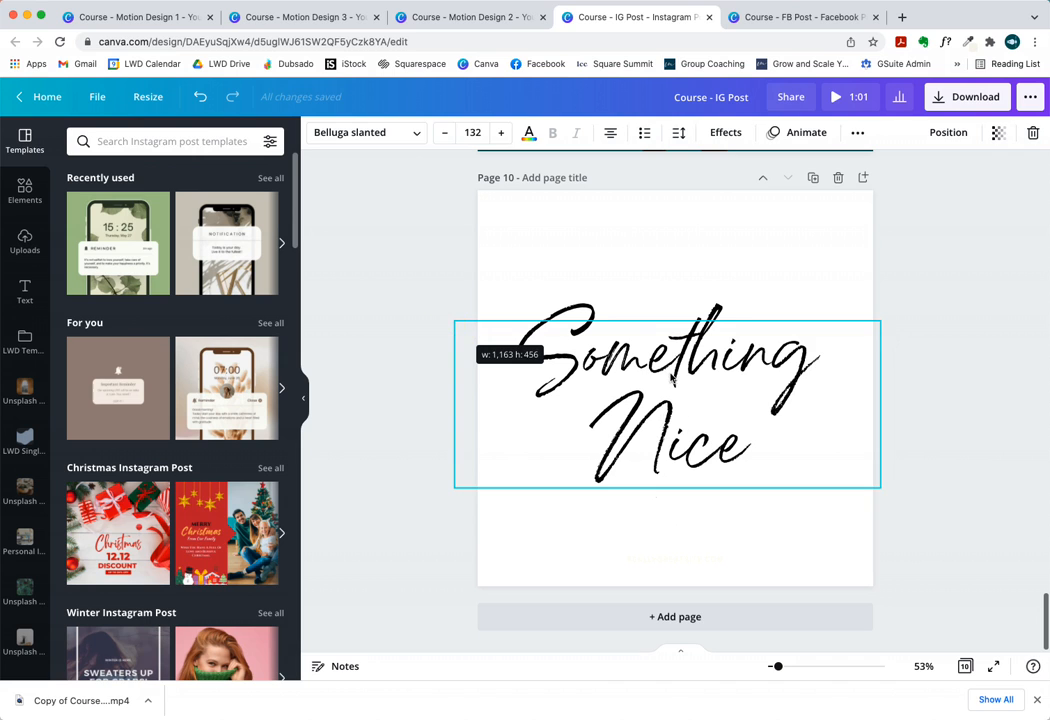
{"action": "mouse_move", "coordinate": [671, 378]}
{"action": "left_mouse_down"}
{"action": "mouse_move", "coordinate": [684, 352]}
{"action": "mouse_move", "coordinate": [678, 363]}
{"action": "left_mouse_up"}
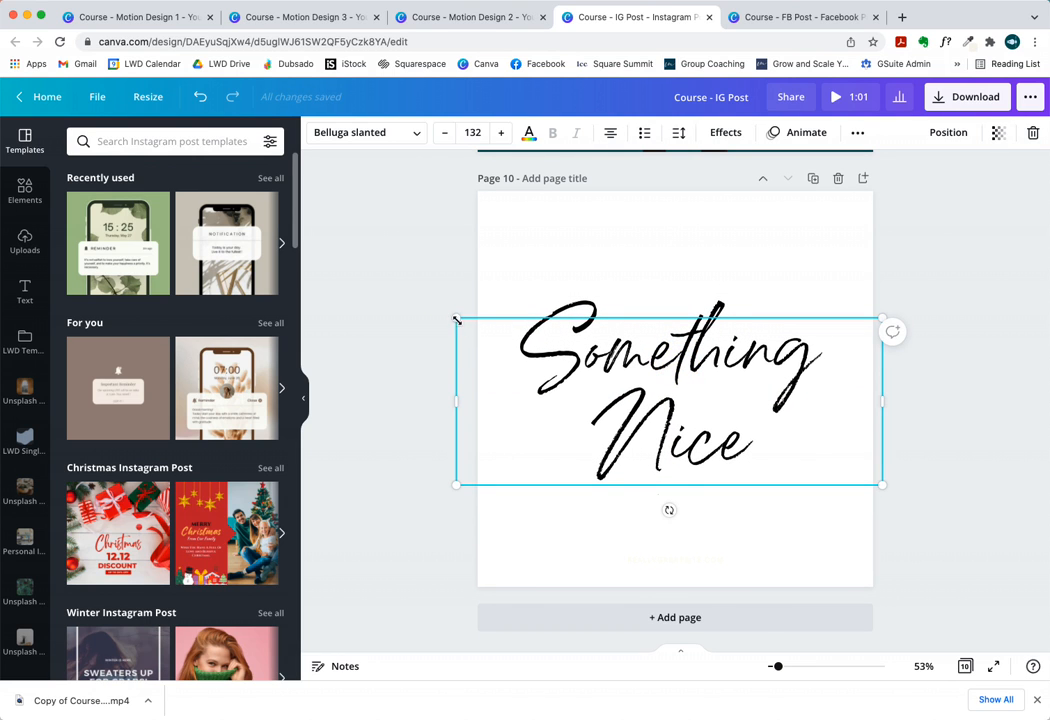
{"action": "left_click_drag", "start_coordinate": [456, 320], "coordinate": [417, 303]}
{"action": "left_click_drag", "start_coordinate": [654, 352], "coordinate": [668, 352]}
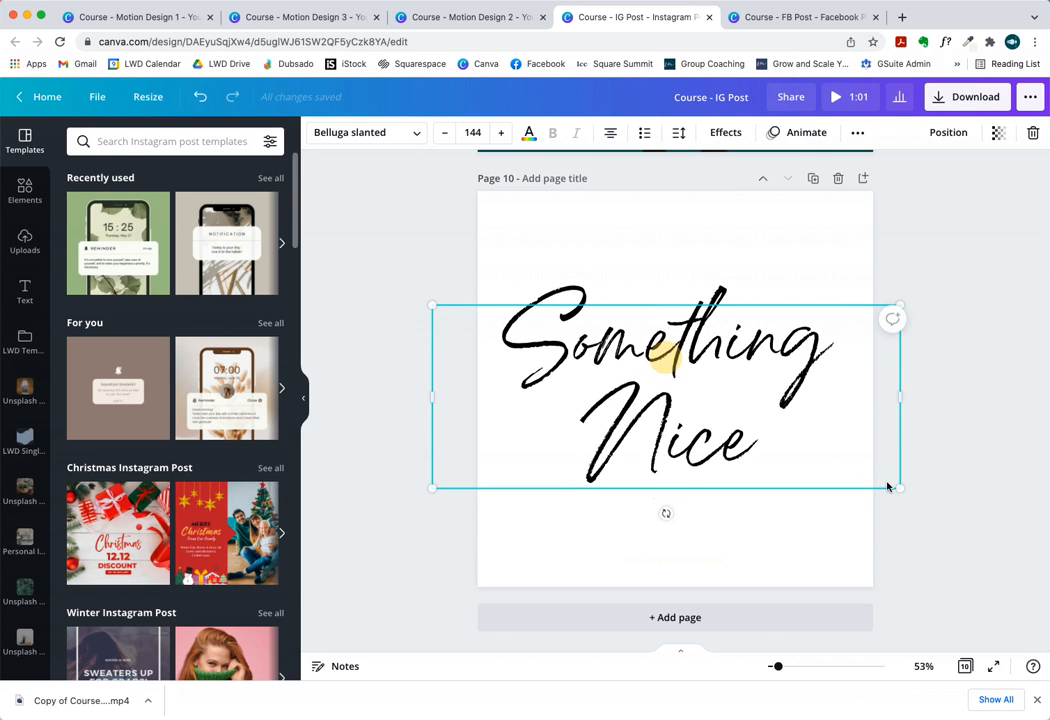
{"action": "left_click_drag", "start_coordinate": [887, 487], "coordinate": [907, 492]}
{"action": "mouse_move", "coordinate": [681, 362]}
{"action": "left_mouse_down"}
{"action": "mouse_move", "coordinate": [673, 371]}
{"action": "mouse_move", "coordinate": [675, 358]}
{"action": "left_mouse_up"}
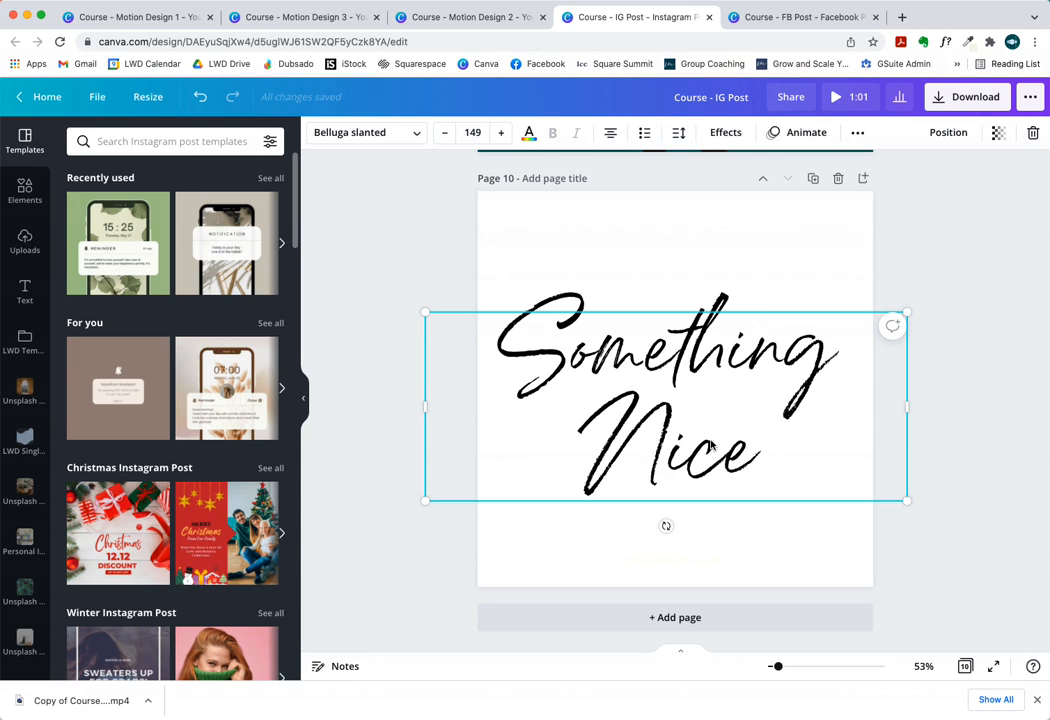
{"action": "left_click", "coordinate": [750, 546]}
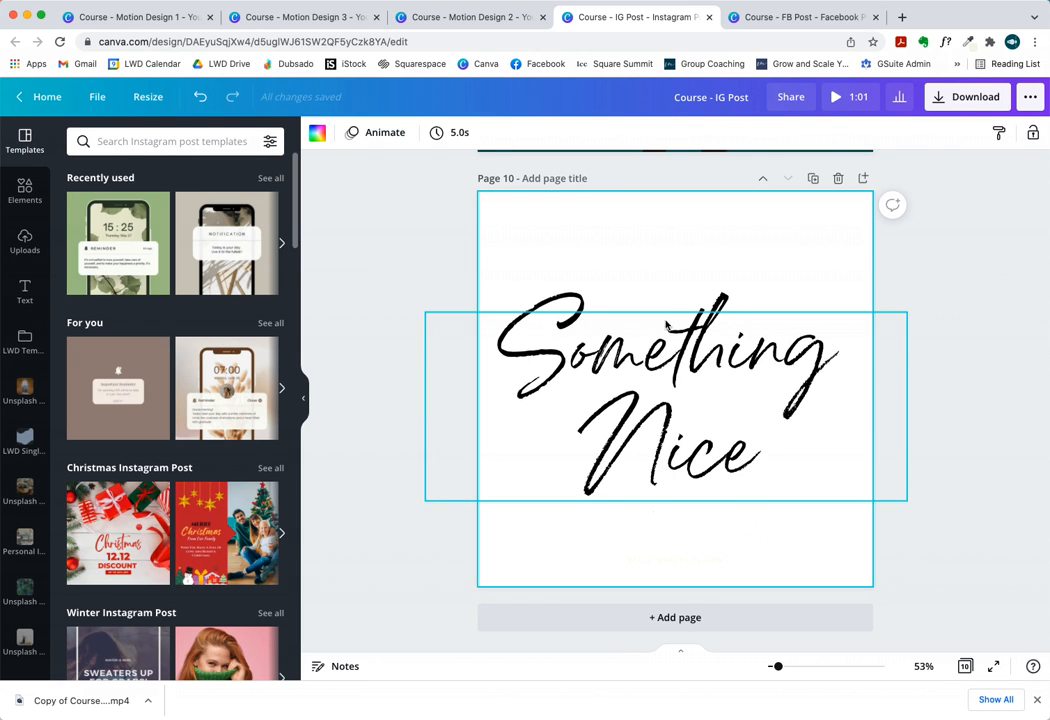
{"action": "left_click", "coordinate": [785, 335]}
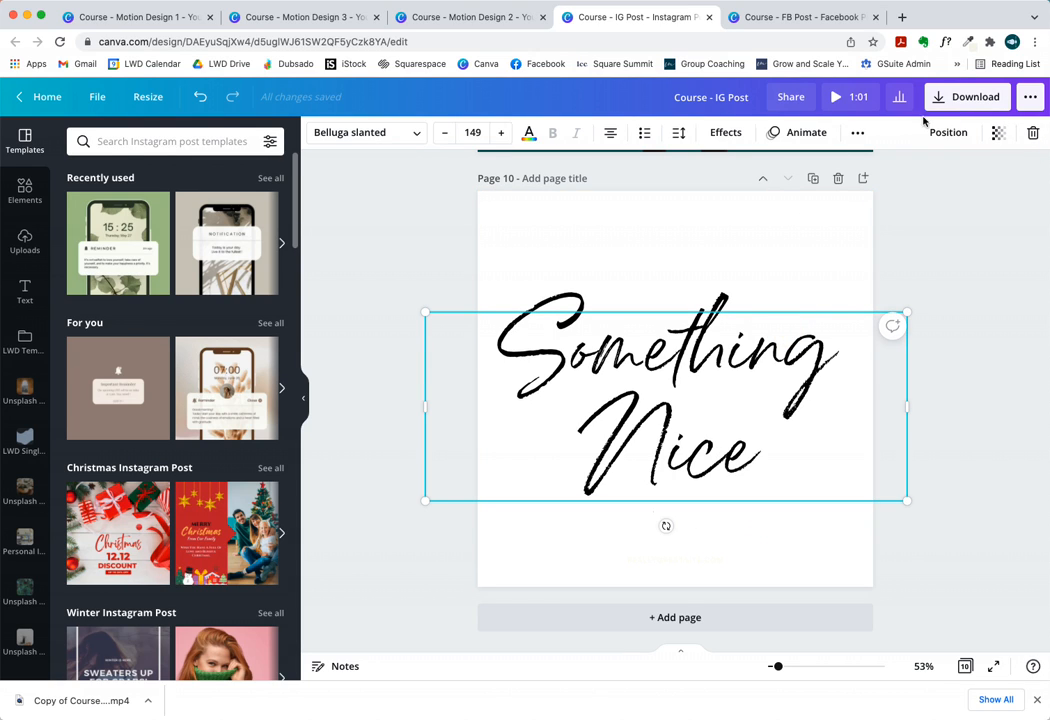
Step: Set the download to PNG with a transparent background, and close the settings without downloading
{"action": "left_click", "coordinate": [961, 97]}
{"action": "left_click", "coordinate": [1000, 194]}
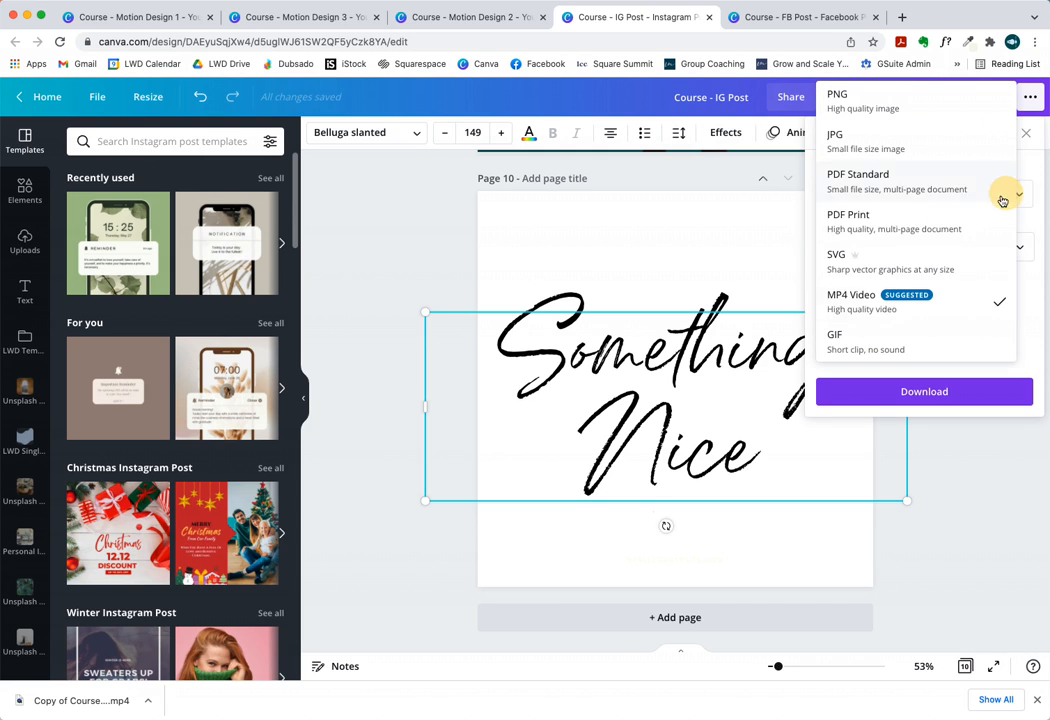
{"action": "left_click", "coordinate": [897, 102]}
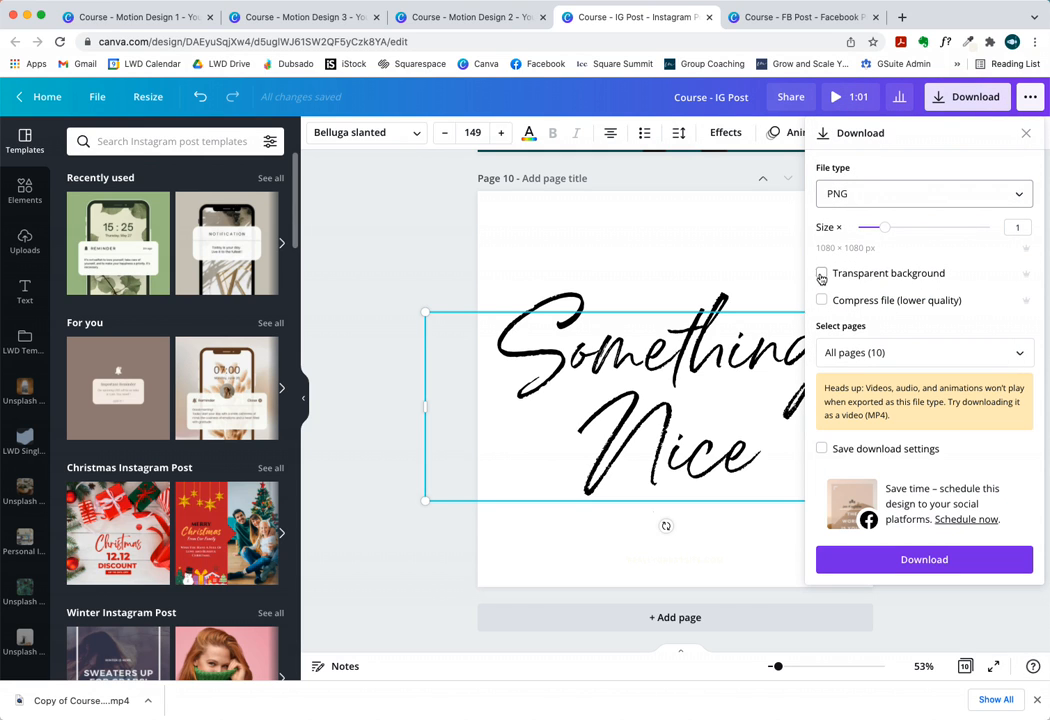
{"action": "left_click", "coordinate": [821, 274]}
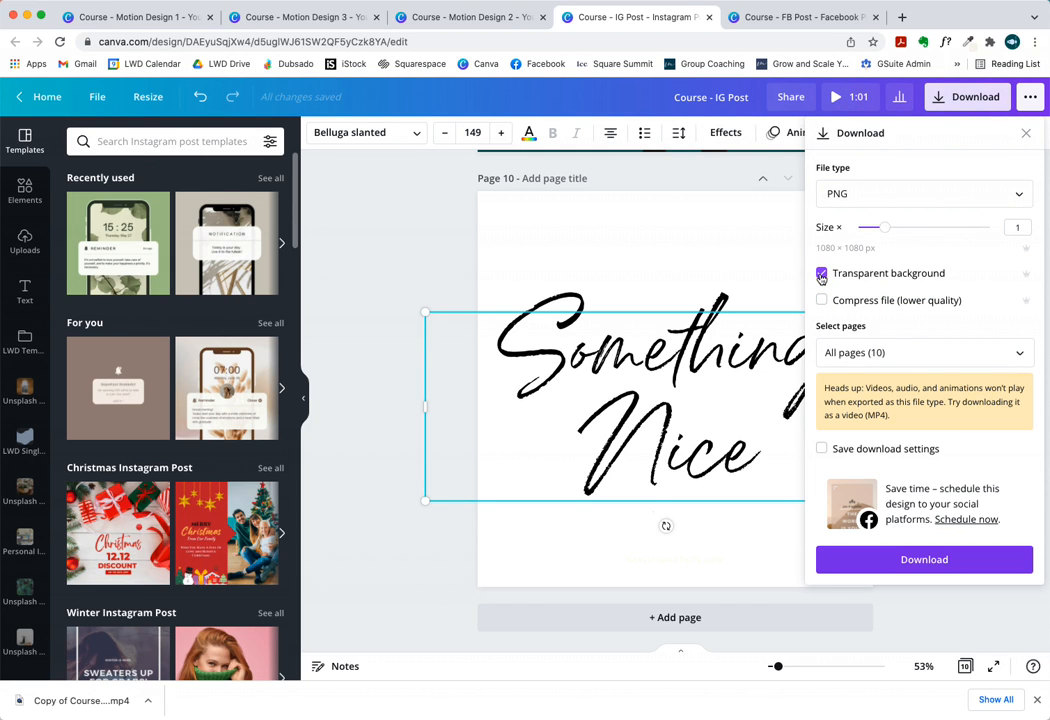
{"action": "left_click", "coordinate": [537, 251]}
{"action": "left_click", "coordinate": [713, 345]}
{"action": "scroll", "coordinate": [713, 345], "scroll_direction": "up", "scroll_amount": 2}
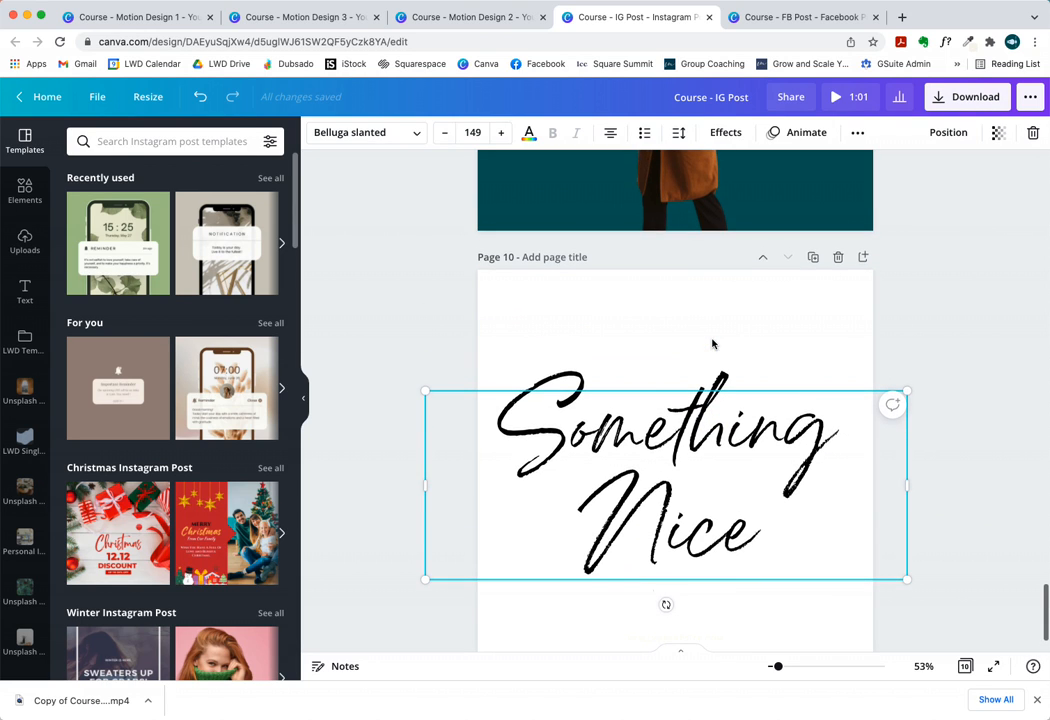
{"action": "scroll", "coordinate": [710, 459], "scroll_direction": "up", "scroll_amount": 3}
{"action": "scroll", "coordinate": [708, 461], "scroll_direction": "down", "scroll_amount": 3}
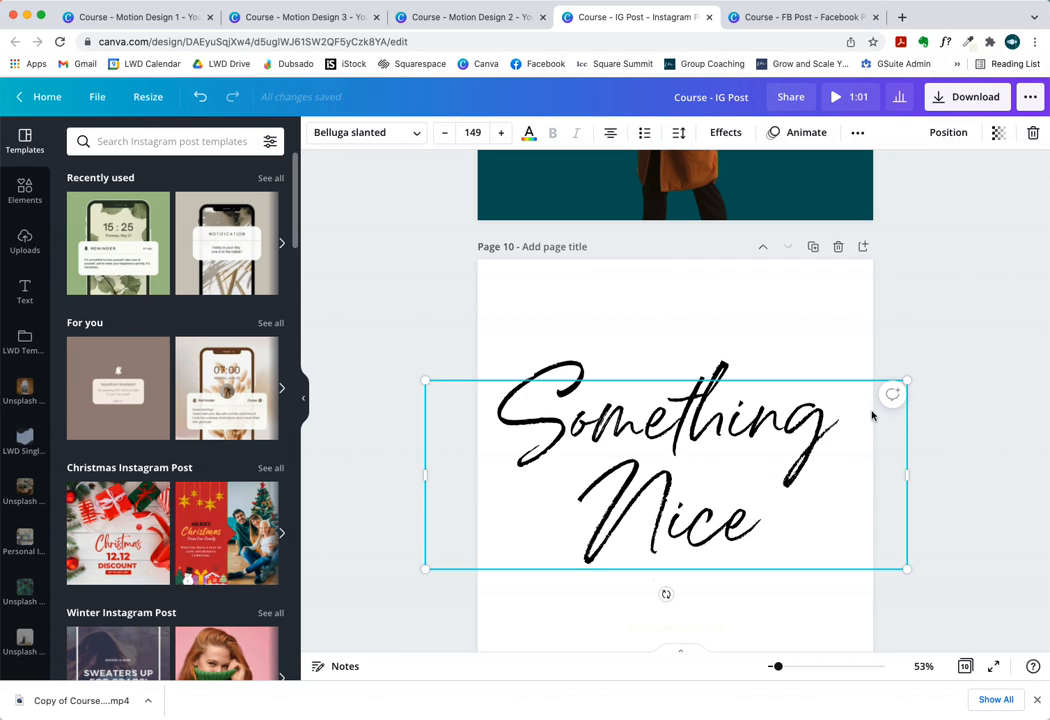
{"action": "scroll", "coordinate": [731, 367], "scroll_direction": "up", "scroll_amount": 2}
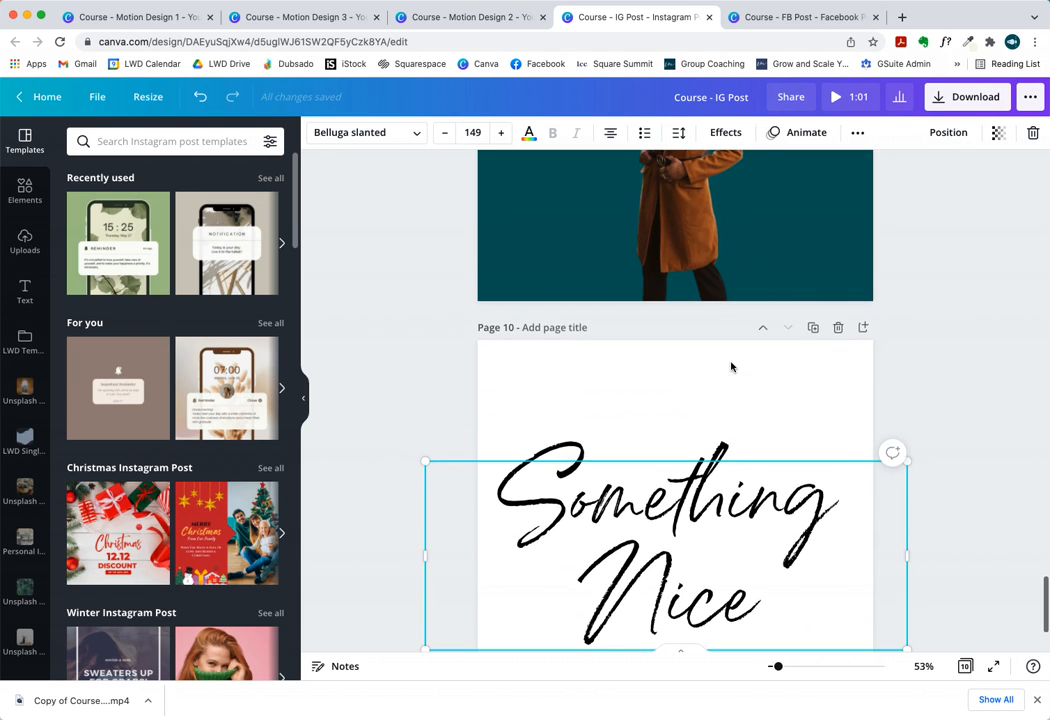
{"action": "scroll", "coordinate": [731, 367], "scroll_direction": "down", "scroll_amount": 3}
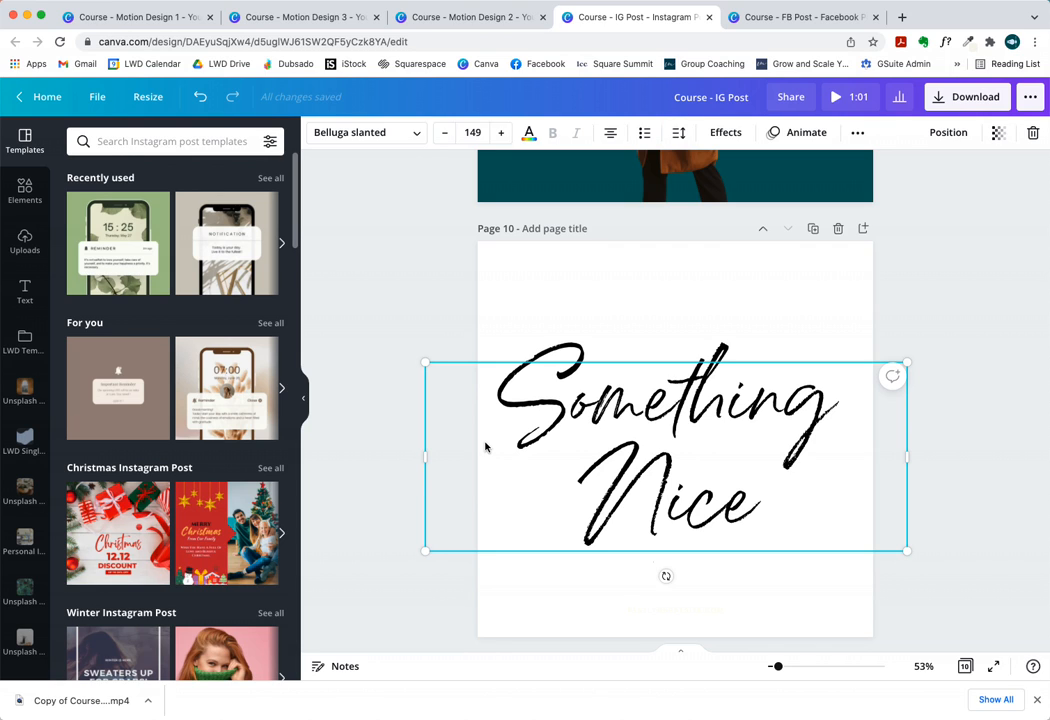
Step: Search the resize formats for "linked", clear the search and close the resize options without resizing
{"action": "left_click", "coordinate": [145, 100]}
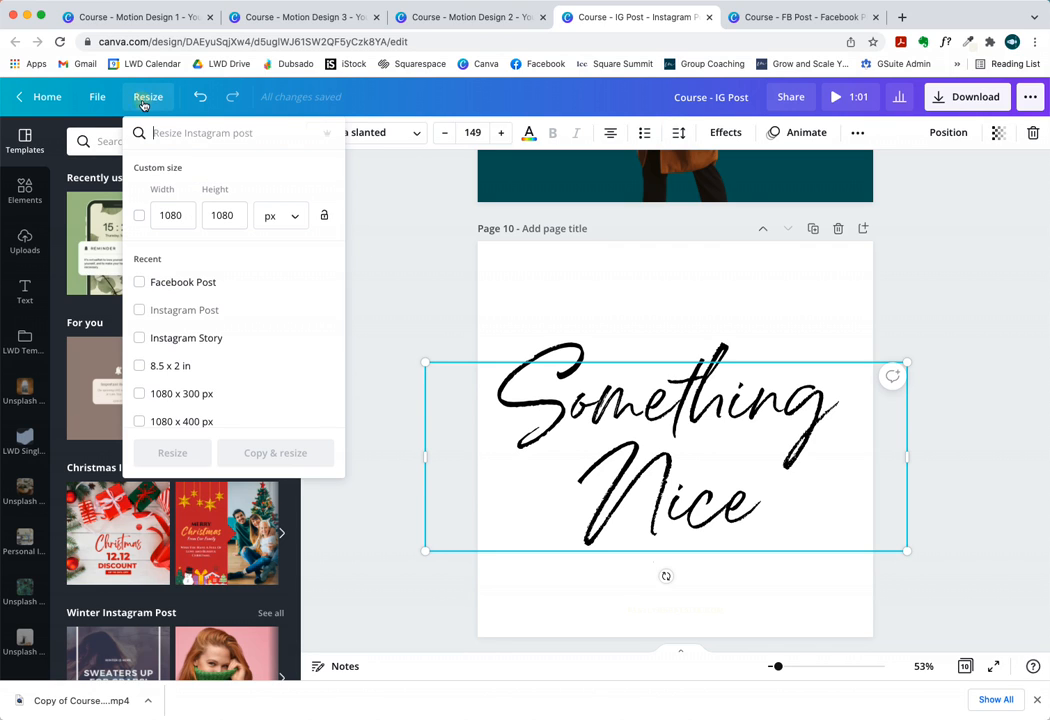
{"action": "type", "text": "linked"}
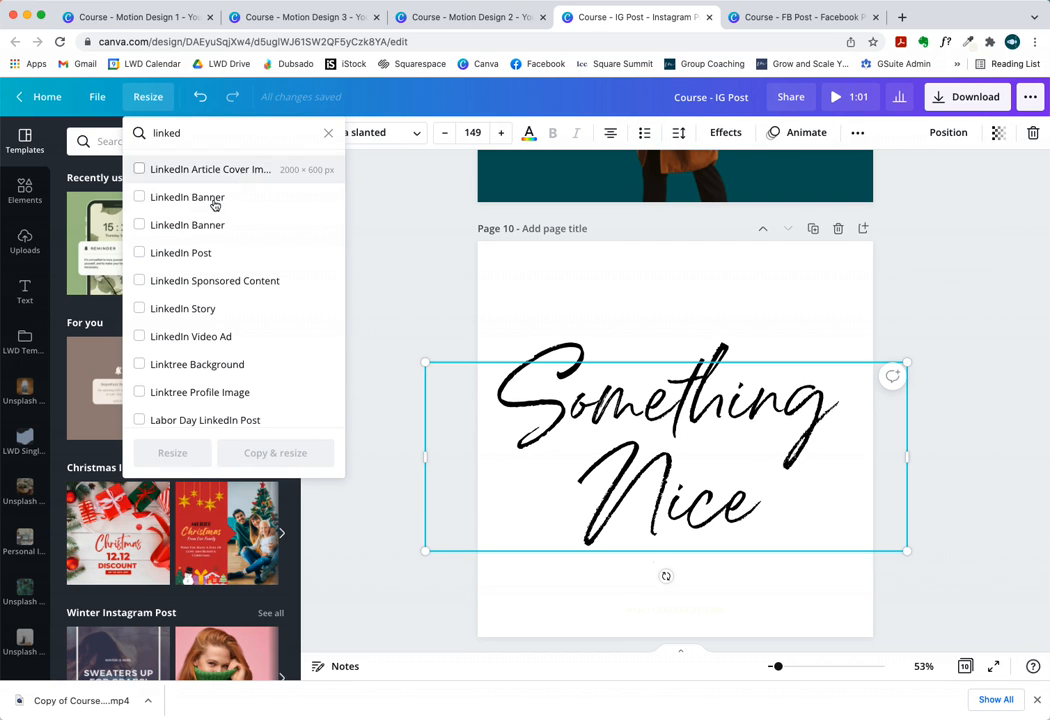
{"action": "double_click", "coordinate": [152, 133]}
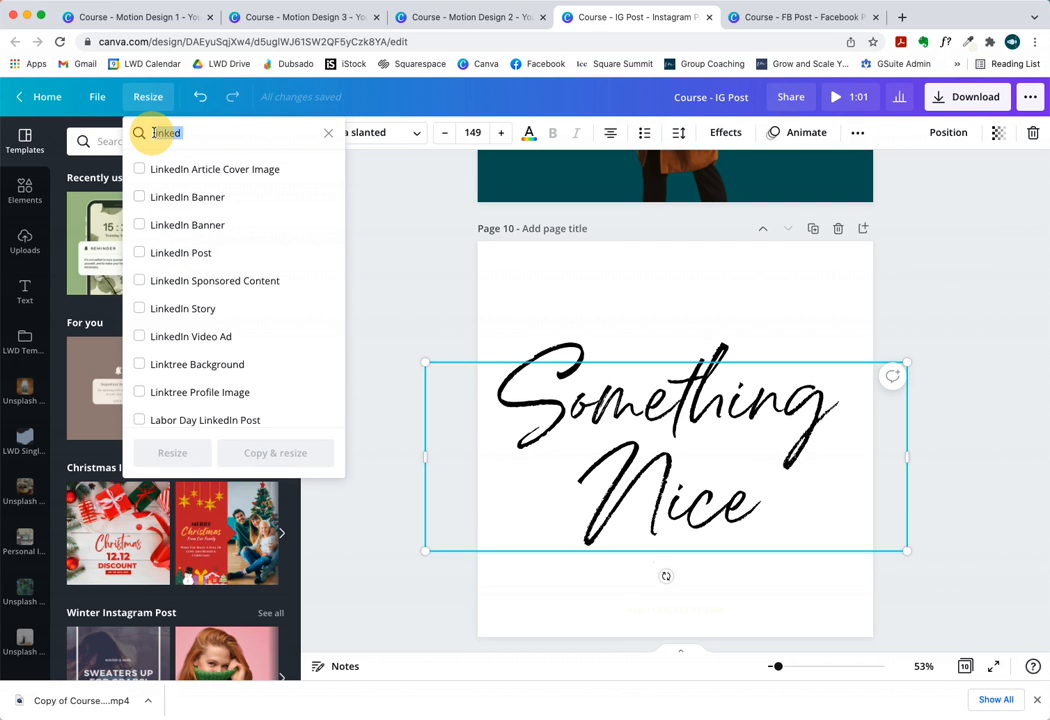
{"action": "left_click", "coordinate": [327, 134]}
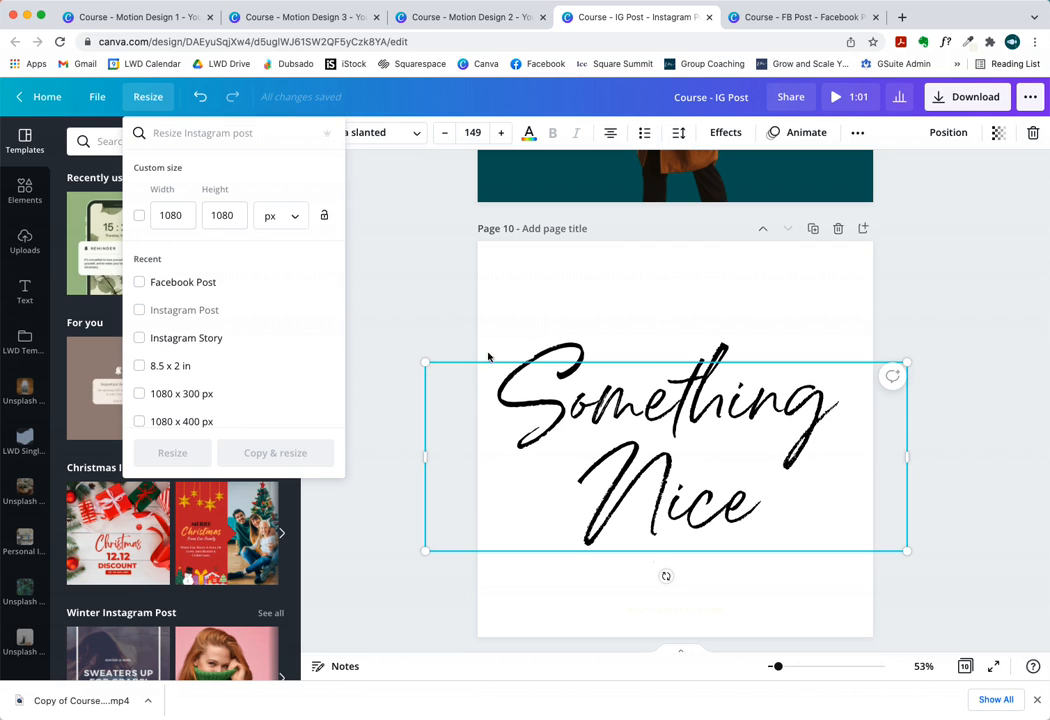
{"action": "left_click", "coordinate": [407, 321]}
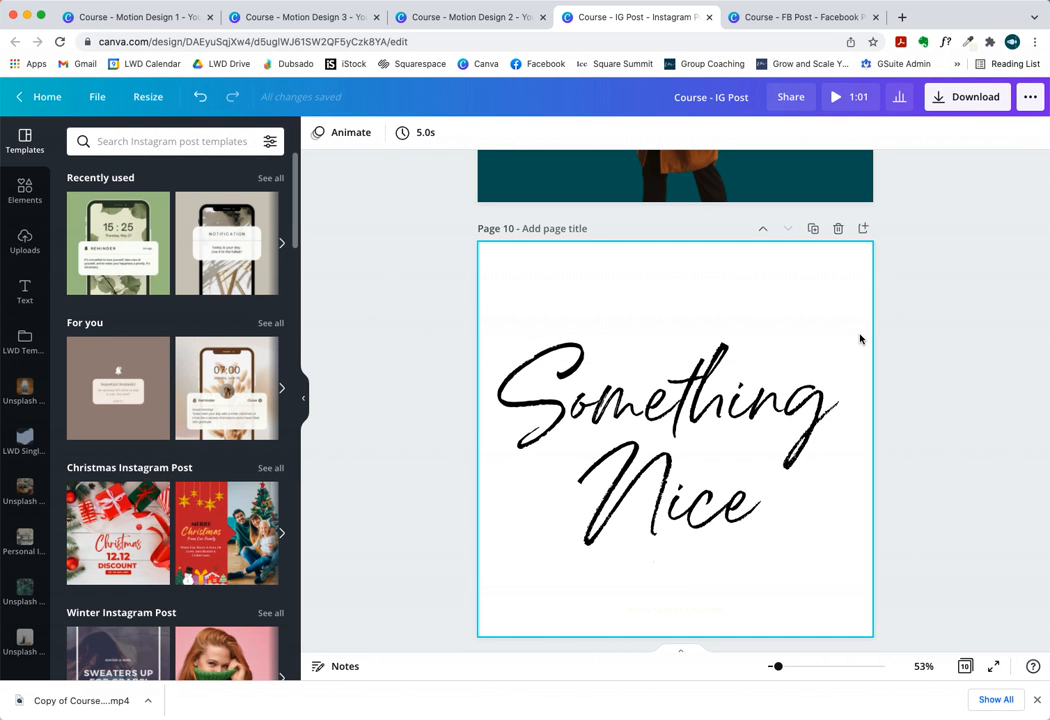
Step: Review the download file types, including SVG, and close the list without changing the file type
{"action": "left_click", "coordinate": [948, 107]}
{"action": "left_click", "coordinate": [1005, 196]}
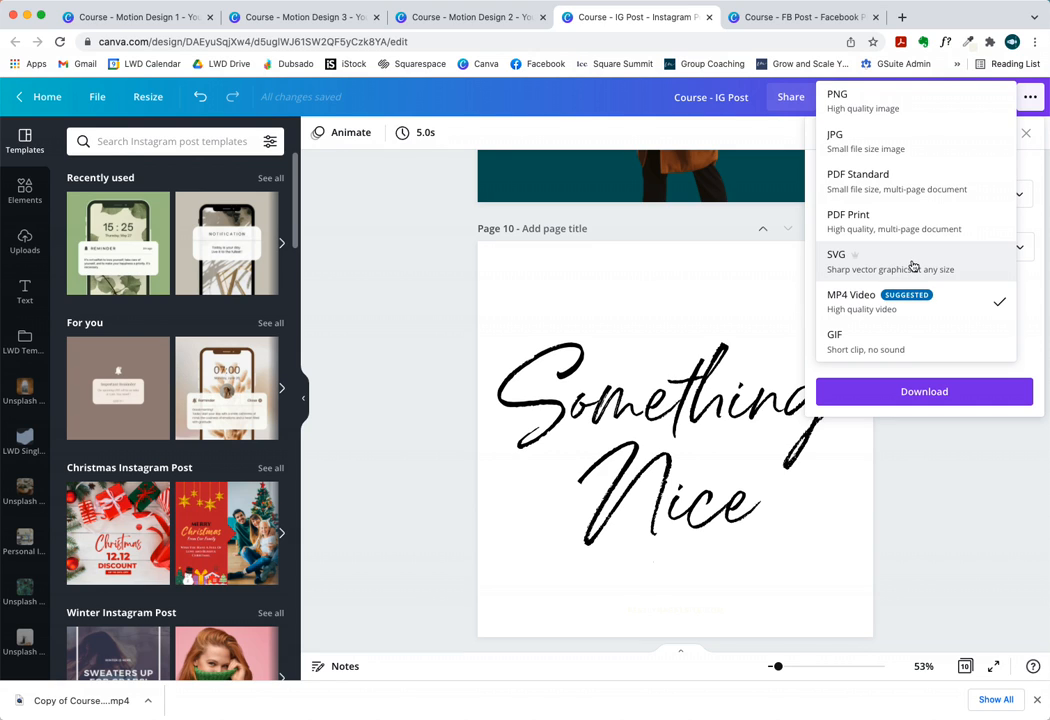
{"action": "left_click", "coordinate": [578, 421]}
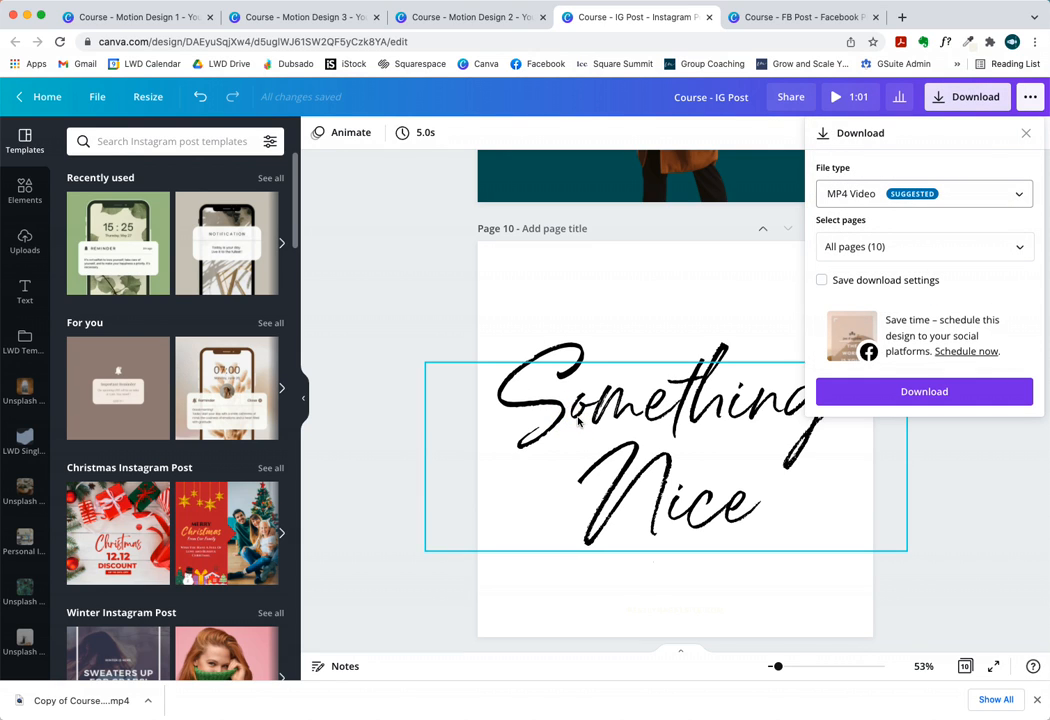
Step: View the colour choices for the "Something Nice" text on page 10 and close them without recolouring the text
{"action": "left_click", "coordinate": [630, 418]}
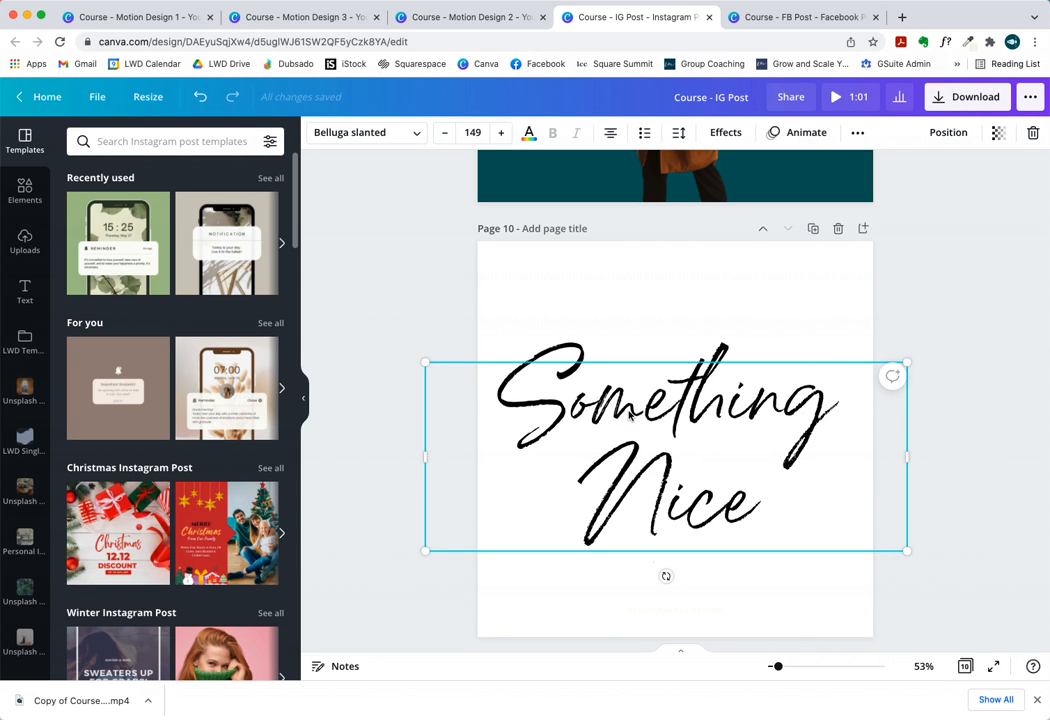
{"action": "left_click", "coordinate": [529, 132]}
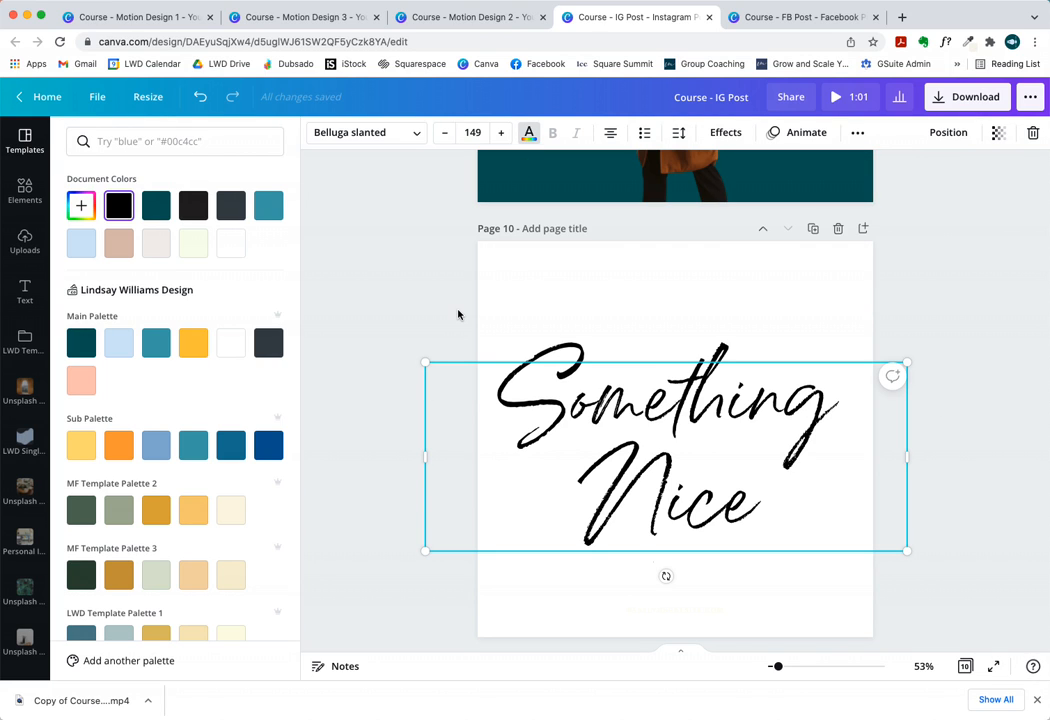
{"action": "key", "text": "Escape"}
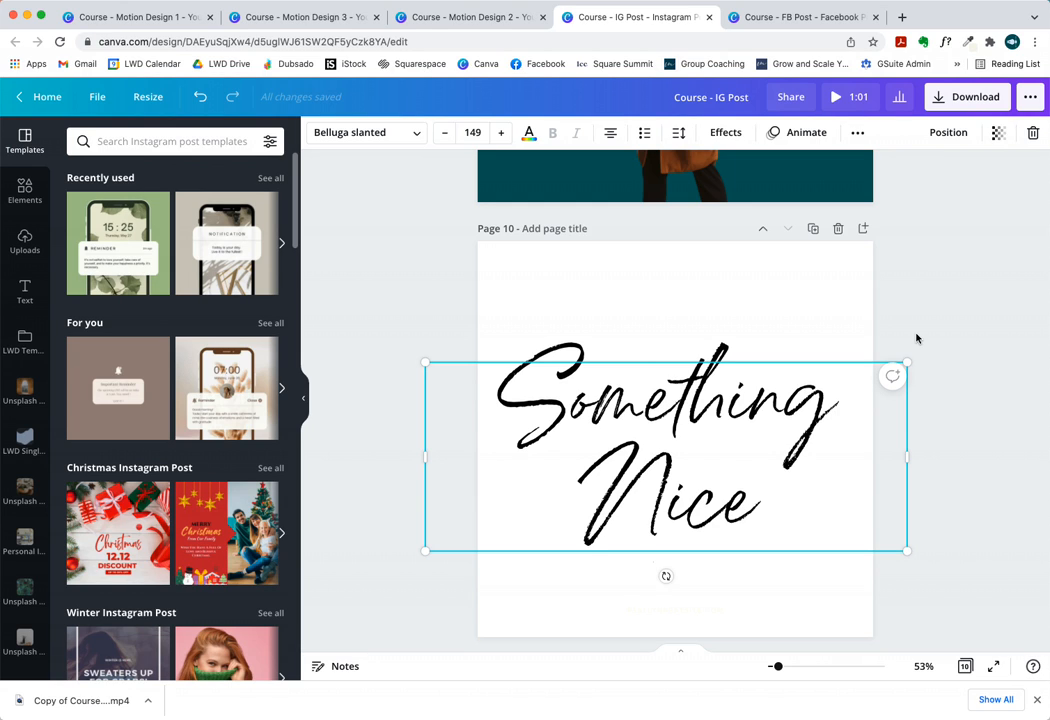
Step: View the design's download settings and its options for sharing with others, without downloading or sharing
{"action": "scroll", "coordinate": [916, 338], "scroll_direction": "up", "scroll_amount": 8}
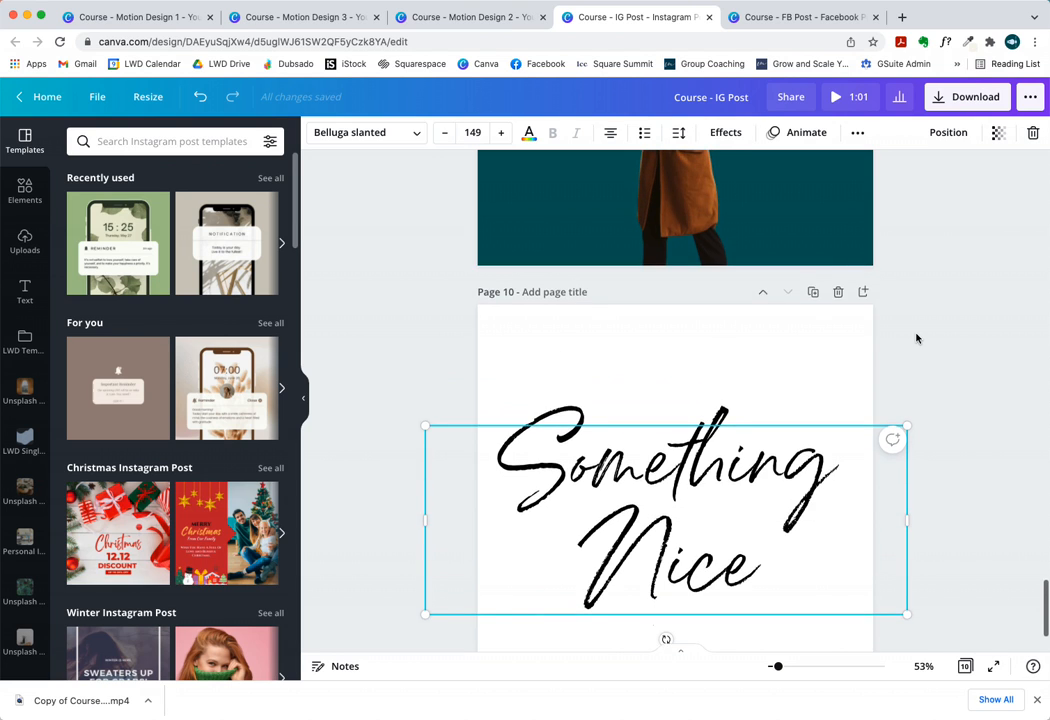
{"action": "scroll", "coordinate": [916, 338], "scroll_direction": "up", "scroll_amount": 3}
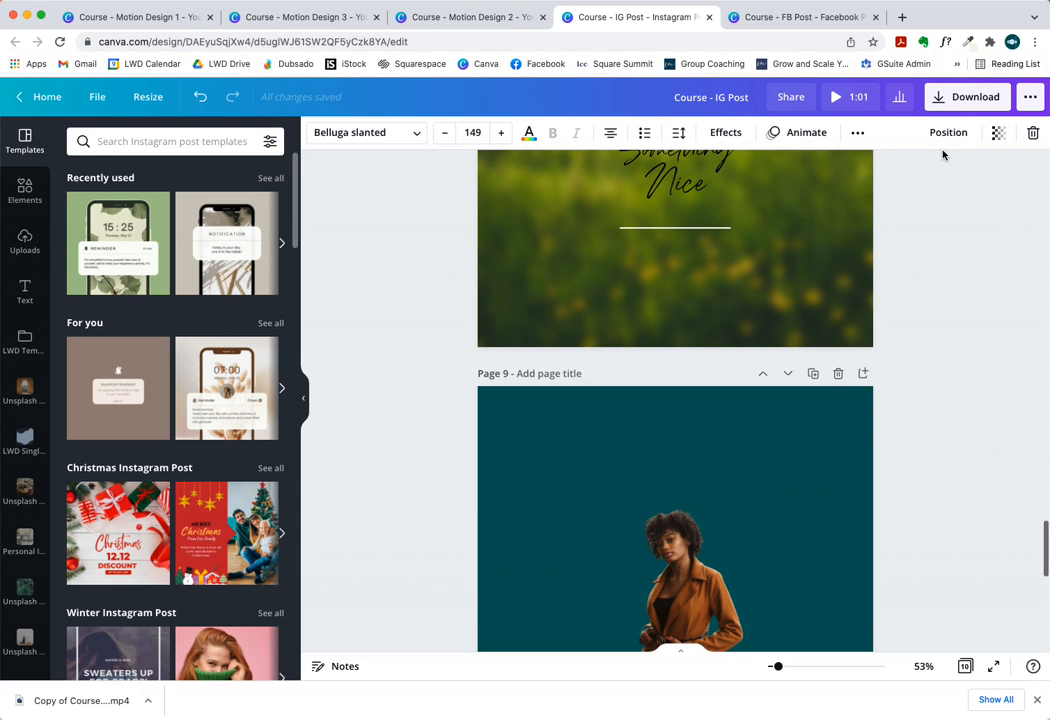
{"action": "left_click", "coordinate": [963, 100]}
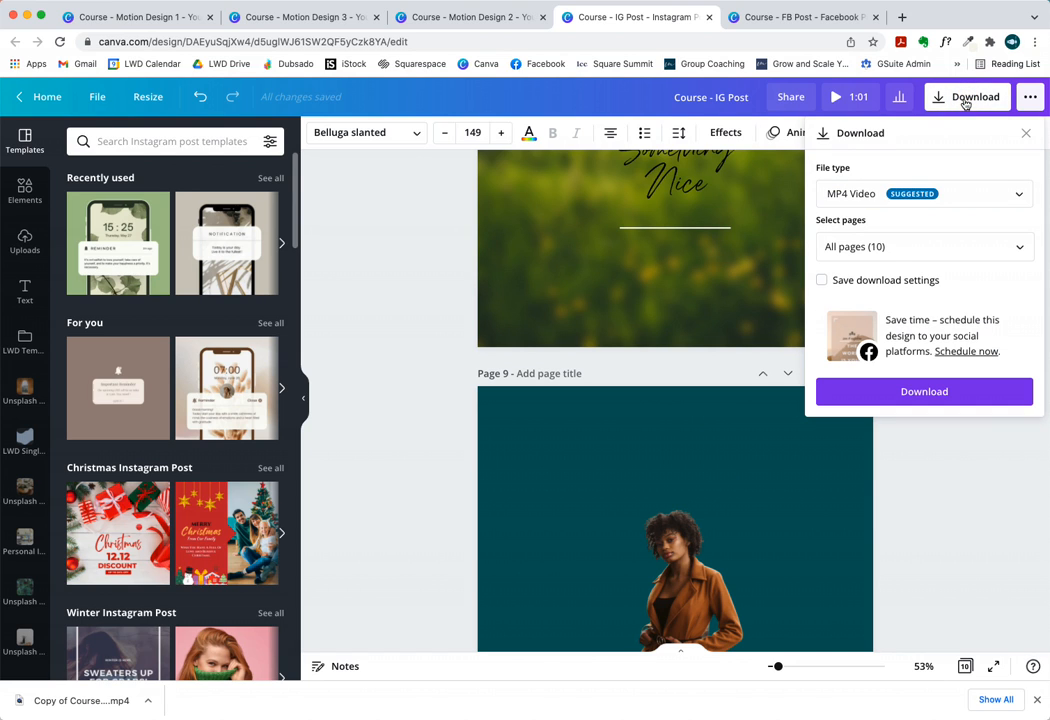
{"action": "left_click", "coordinate": [790, 98]}
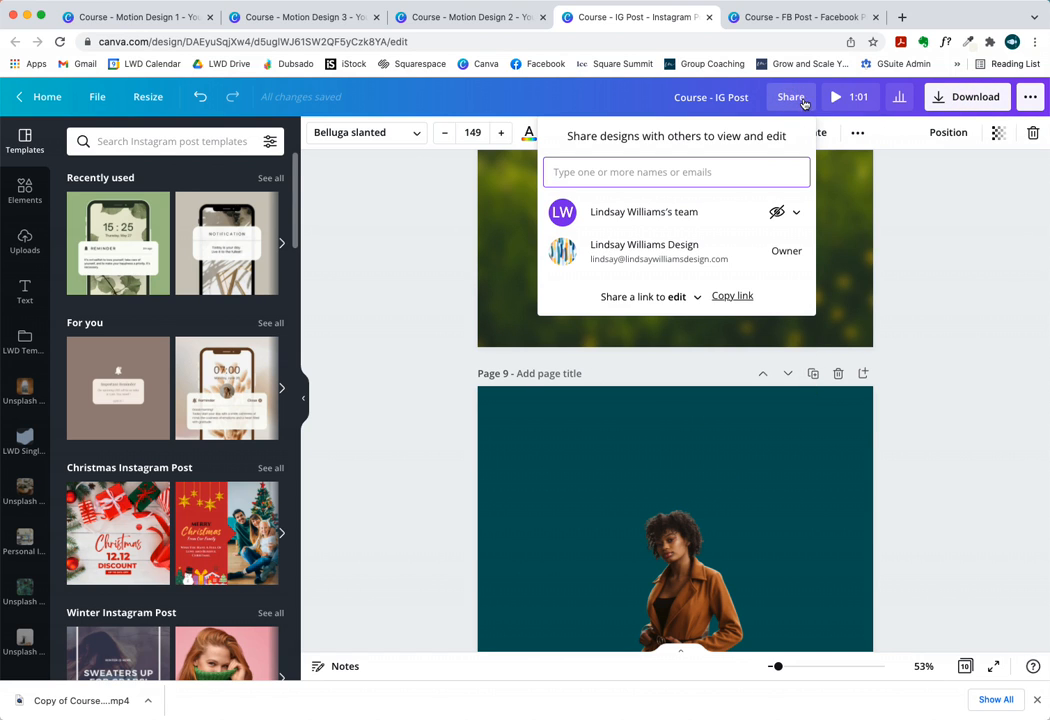
Step: Look through all the publishing options for the design, from the recommended and sharing choices to print products
{"action": "left_click", "coordinate": [1030, 100]}
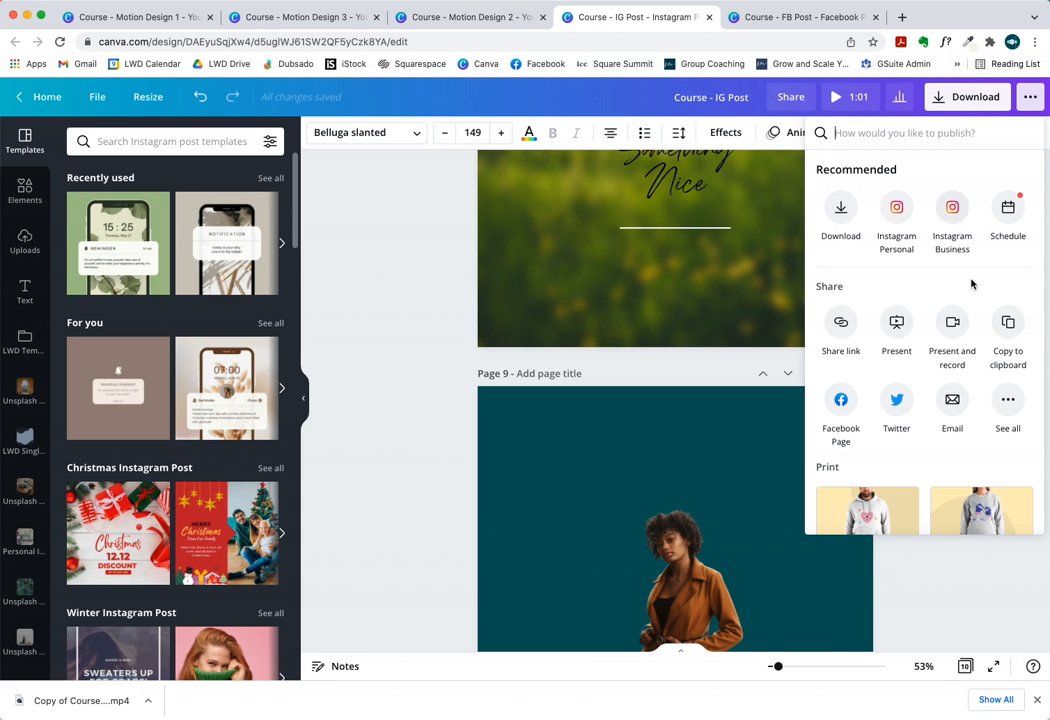
{"action": "scroll", "coordinate": [975, 285], "scroll_direction": "down", "scroll_amount": 10}
{"action": "scroll", "coordinate": [972, 289], "scroll_direction": "up", "scroll_amount": 10}
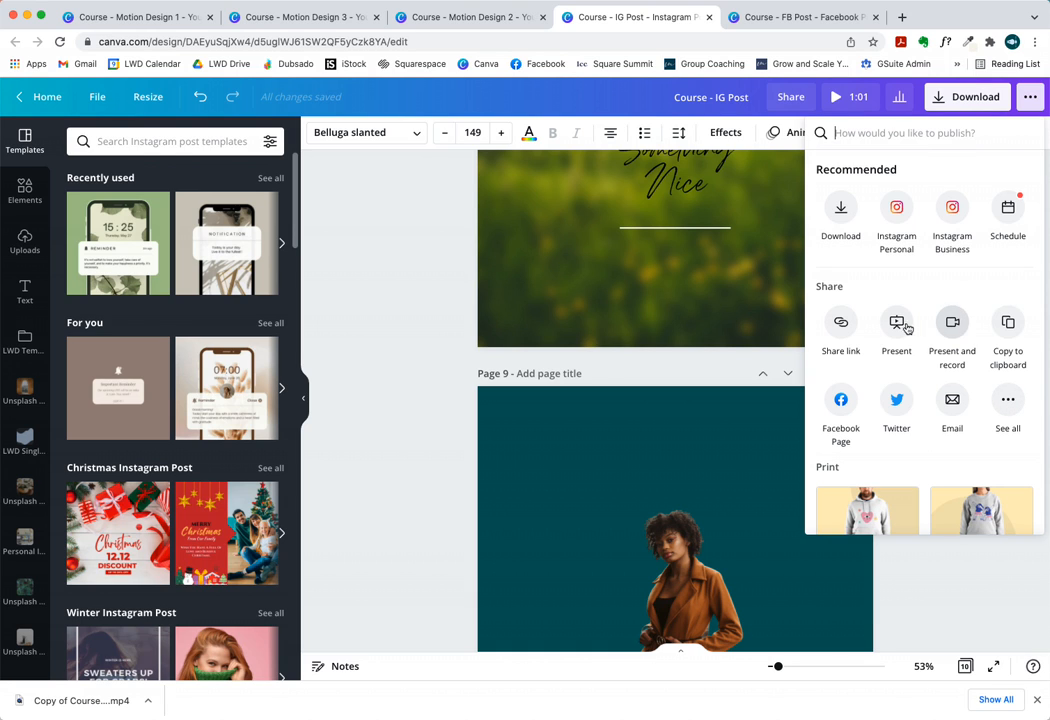
{"action": "scroll", "coordinate": [928, 338], "scroll_direction": "down", "scroll_amount": 5}
{"action": "scroll", "coordinate": [928, 338], "scroll_direction": "up", "scroll_amount": 5}
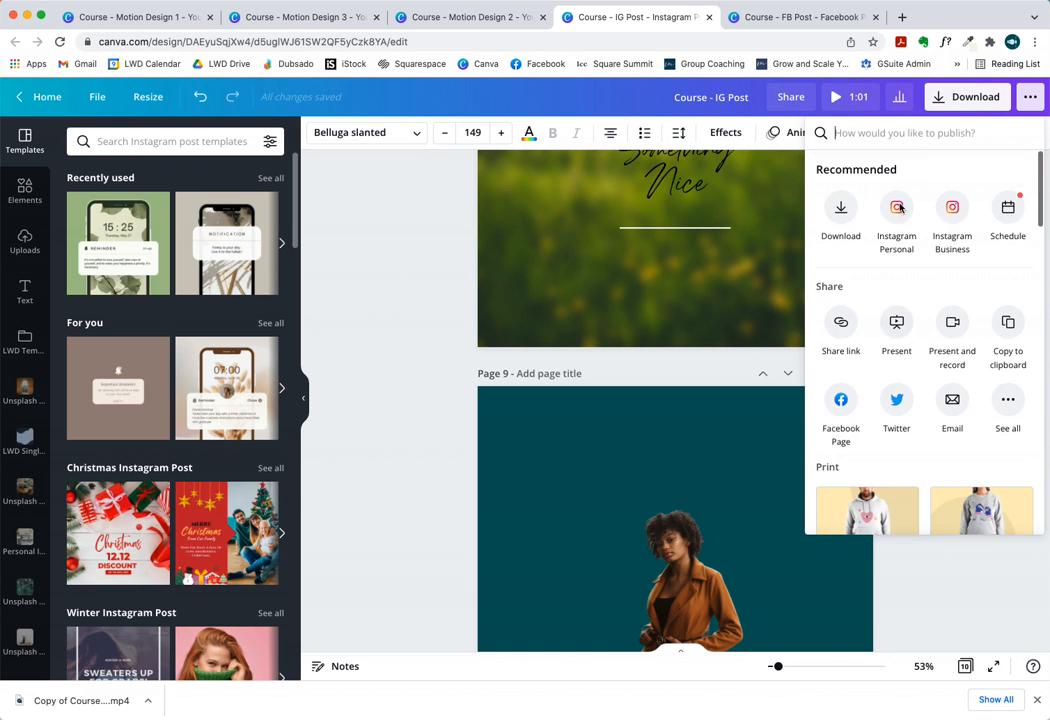
Step: Recheck the download file types and the publishing options, and close them without exporting the design
{"action": "left_click", "coordinate": [963, 97]}
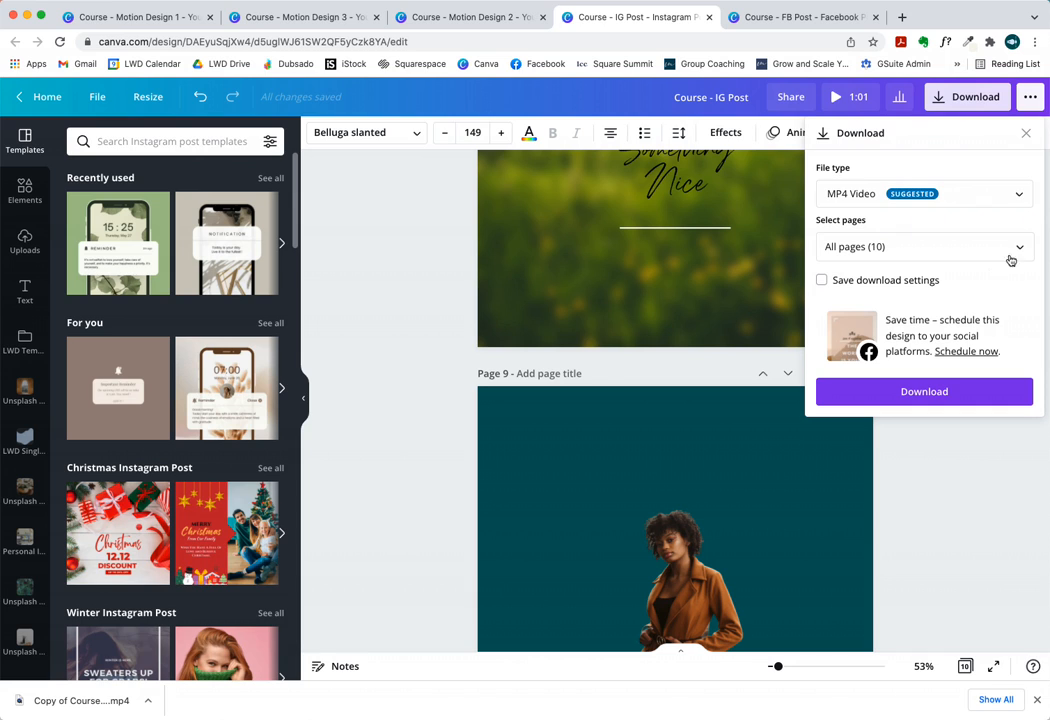
{"action": "left_click", "coordinate": [1015, 196]}
{"action": "left_click", "coordinate": [1030, 100]}
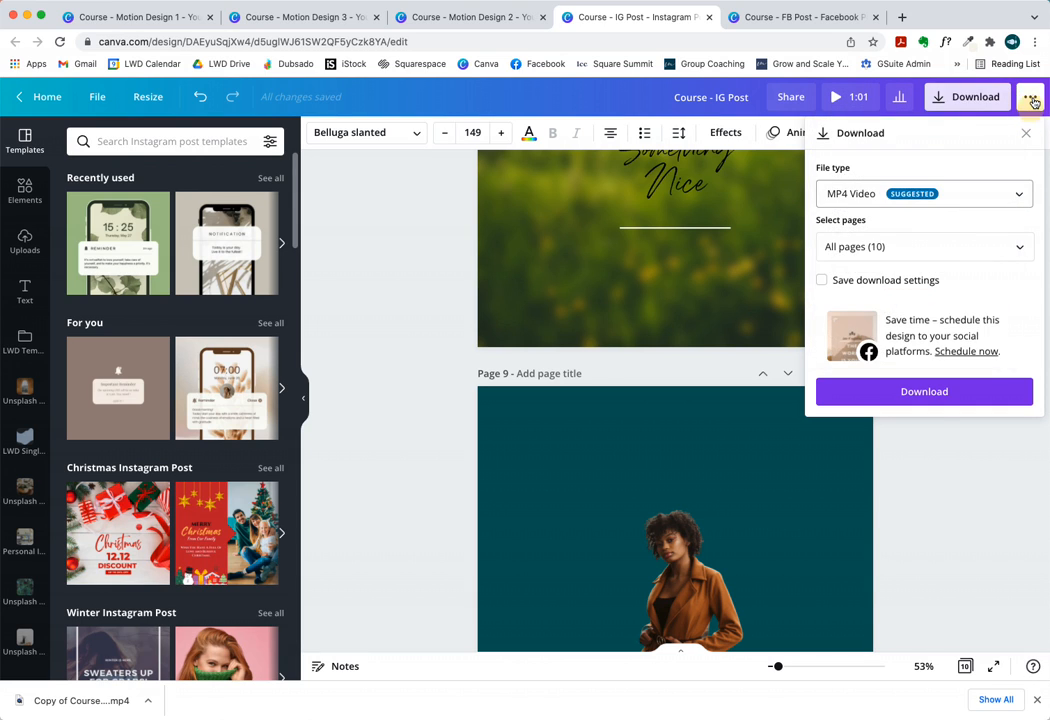
{"action": "left_click", "coordinate": [1030, 100]}
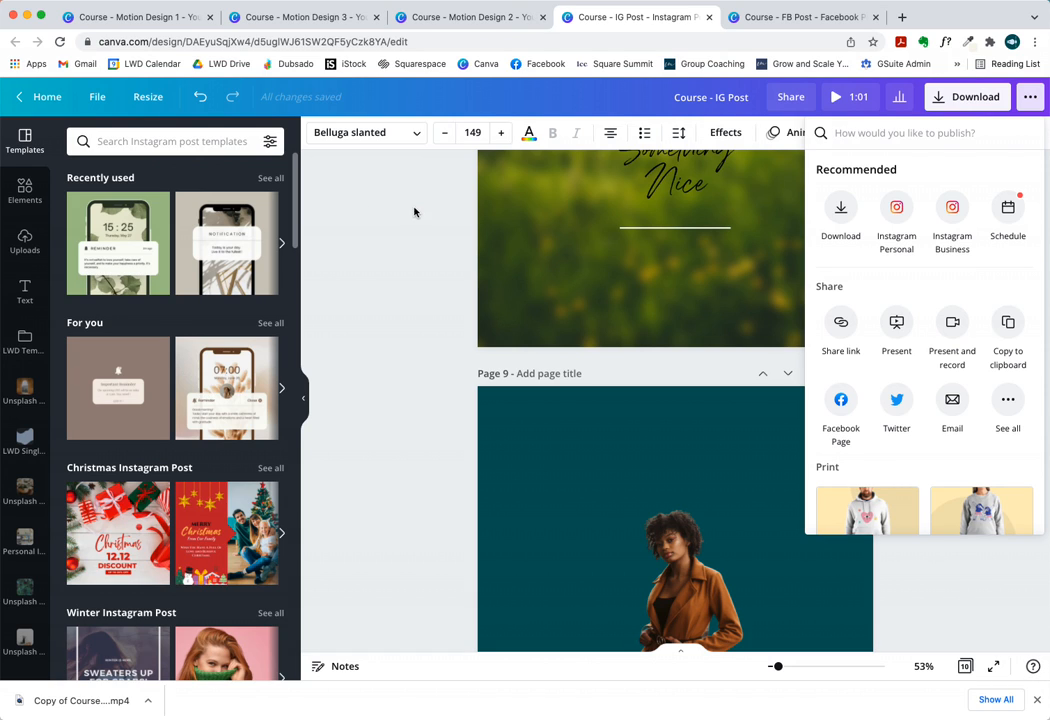
{"action": "left_click", "coordinate": [693, 195]}
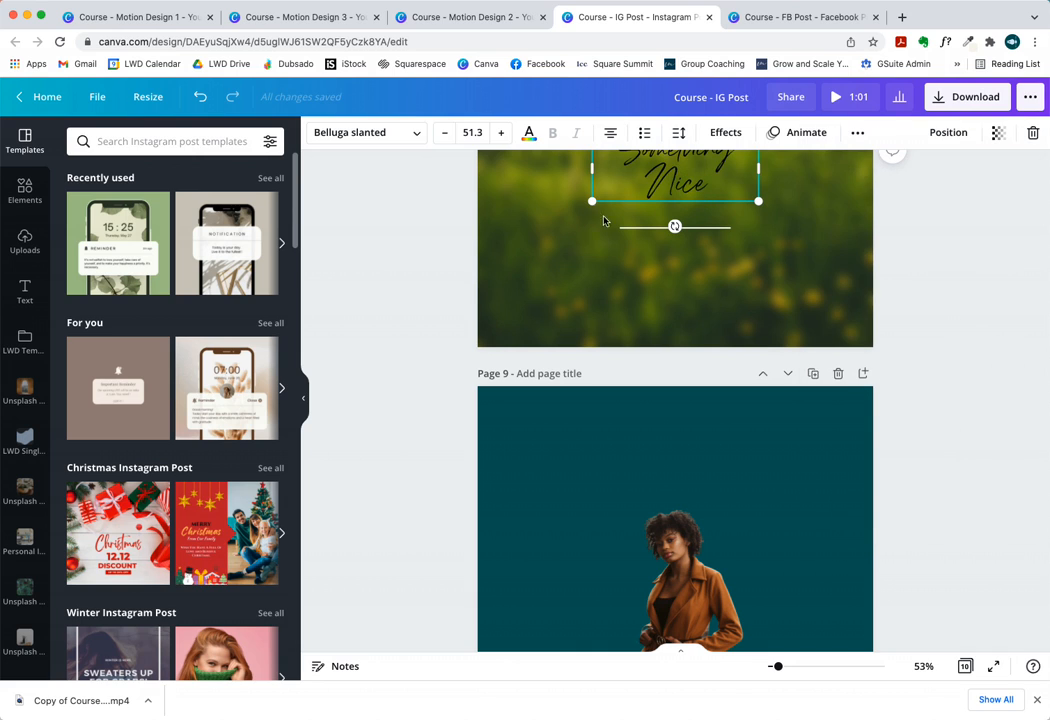
{"action": "scroll", "coordinate": [705, 194], "scroll_direction": "up", "scroll_amount": 1}
{"action": "scroll", "coordinate": [705, 190], "scroll_direction": "down", "scroll_amount": 8}
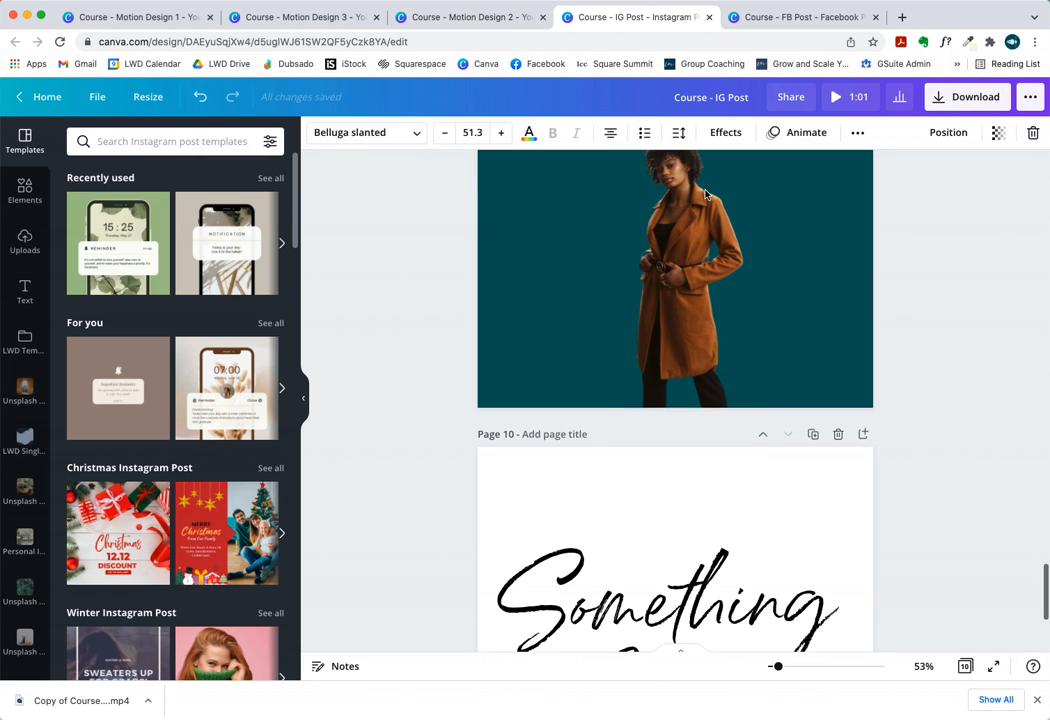
{"action": "scroll", "coordinate": [703, 185], "scroll_direction": "up", "scroll_amount": 2}
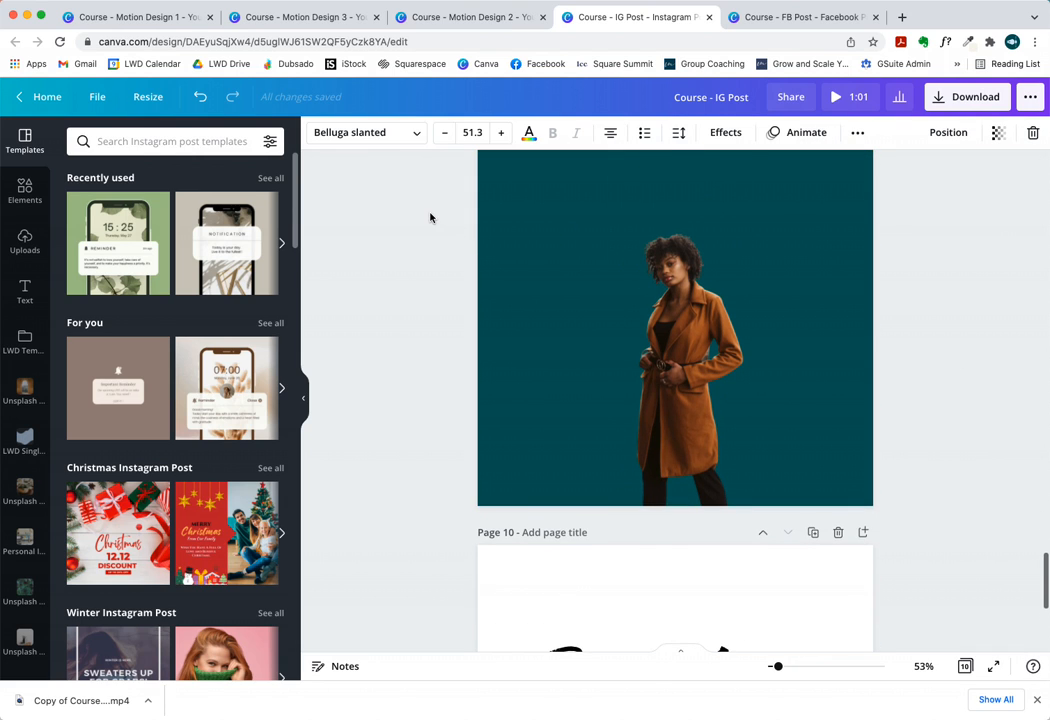
{"action": "scroll", "coordinate": [430, 218], "scroll_direction": "up", "scroll_amount": 2}
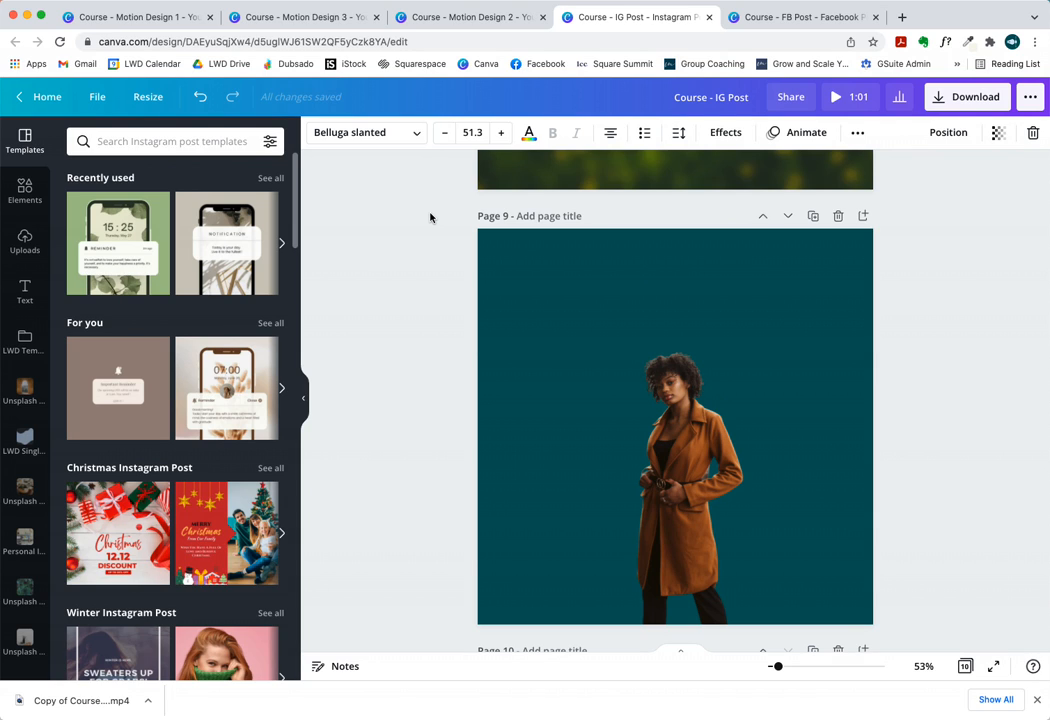